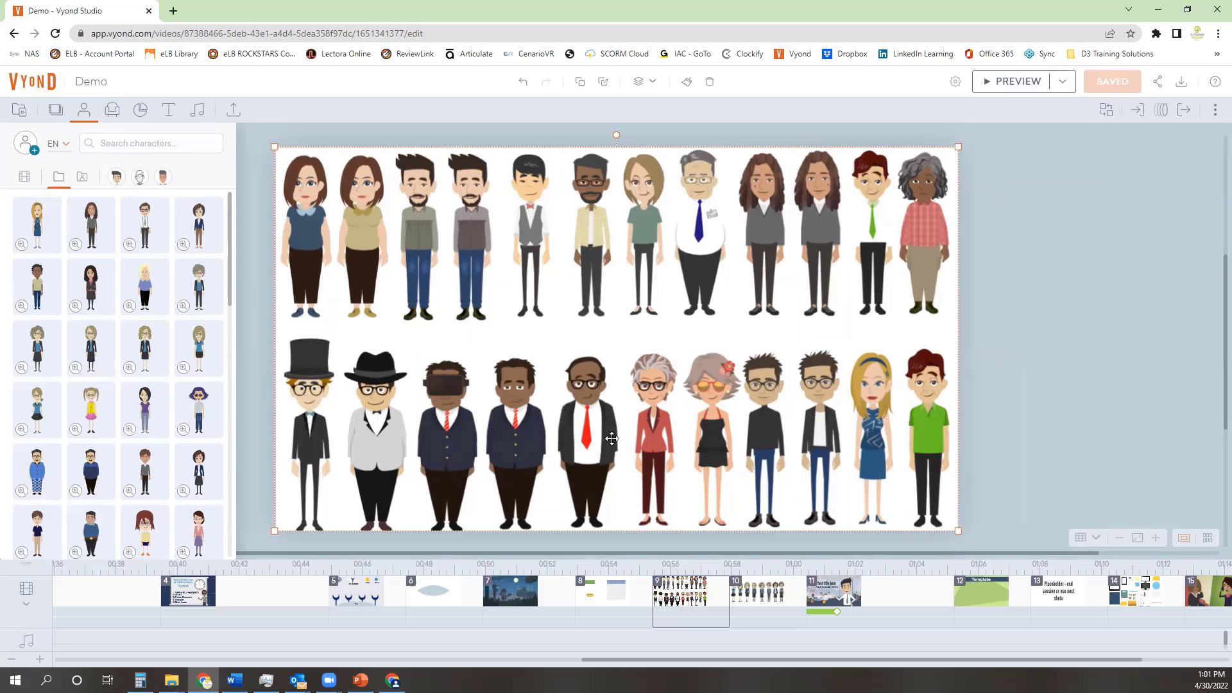
# Step: Open scene 10 with the seven women and search the character library for "morph"
pyautogui.click(752, 606)
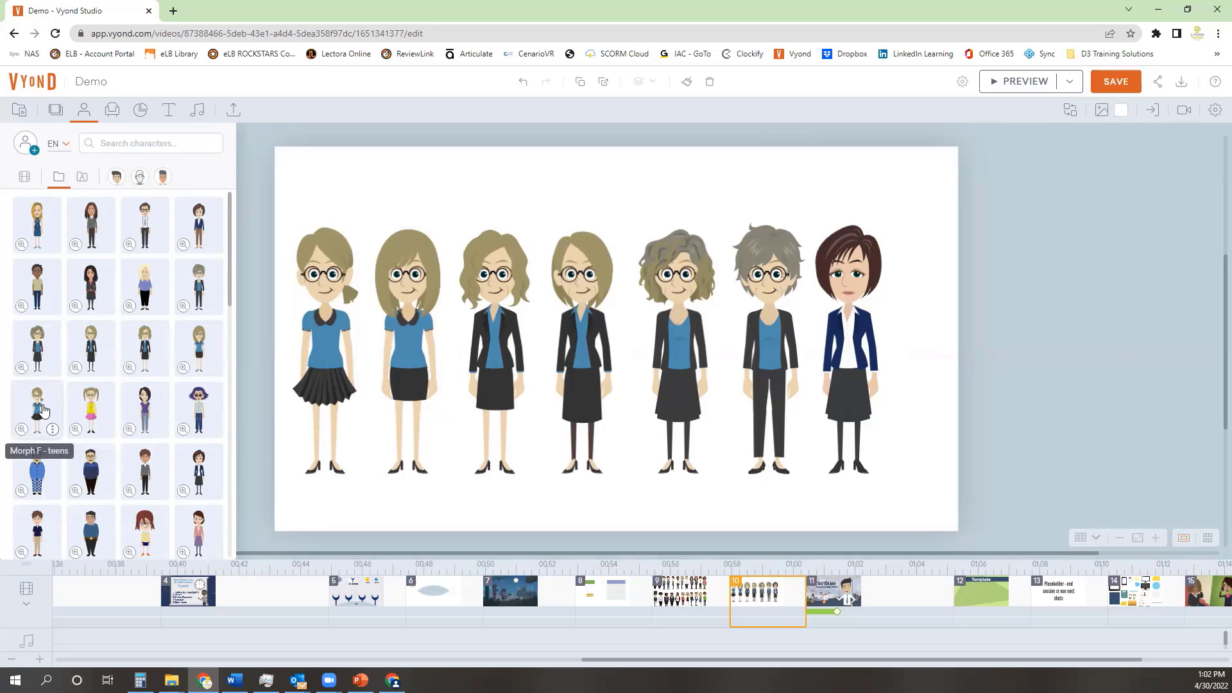
pyautogui.click(143, 142)
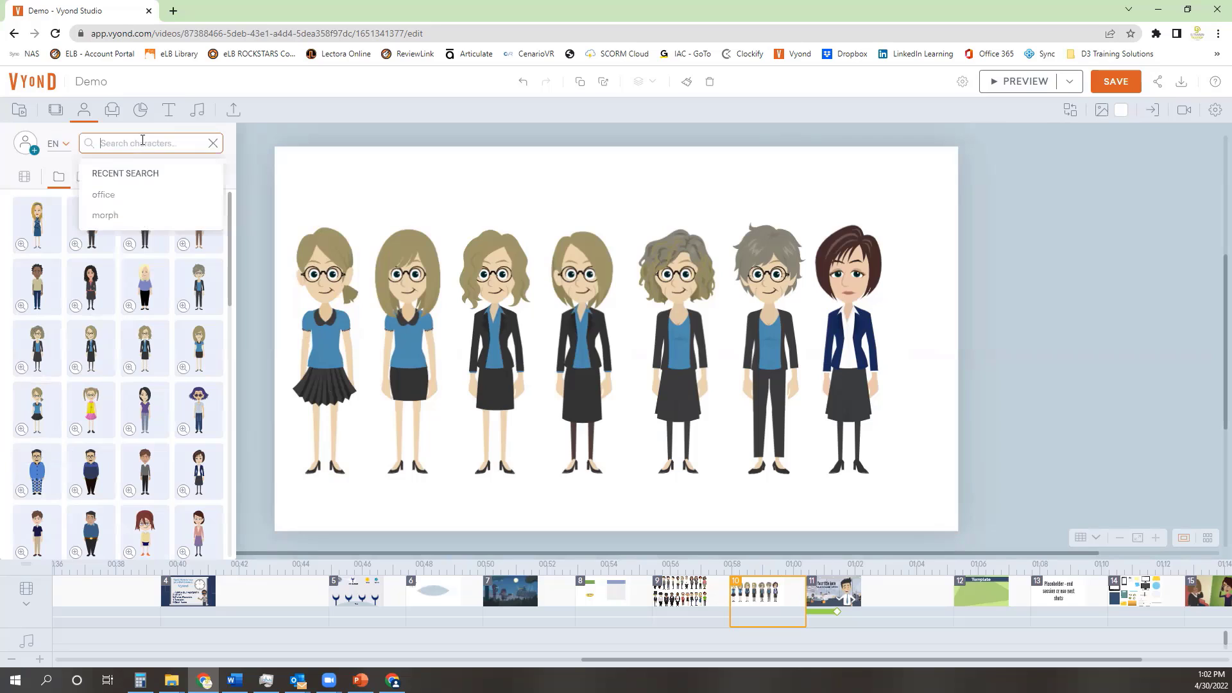
pyautogui.write('morph')
pyautogui.press('Return')
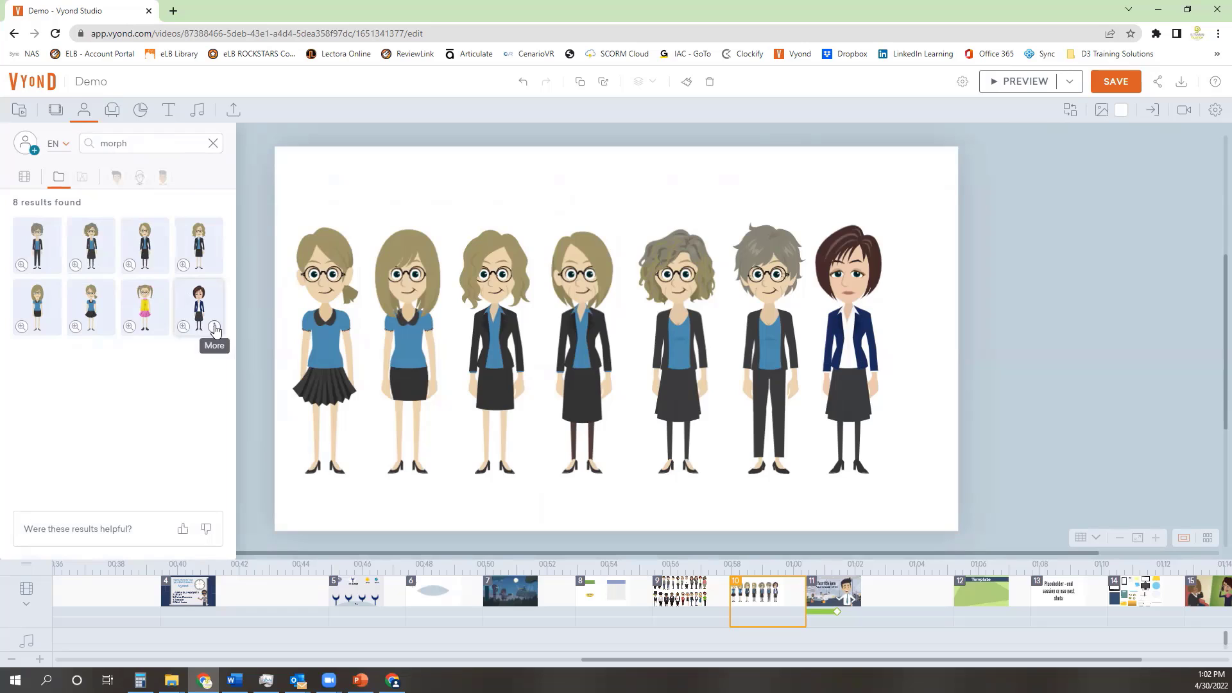
# Step: Save the video and open a copy of the dark-haired woman in the navy blazer, Morph HR 1 - 30s, for editing
pyautogui.click(214, 328)
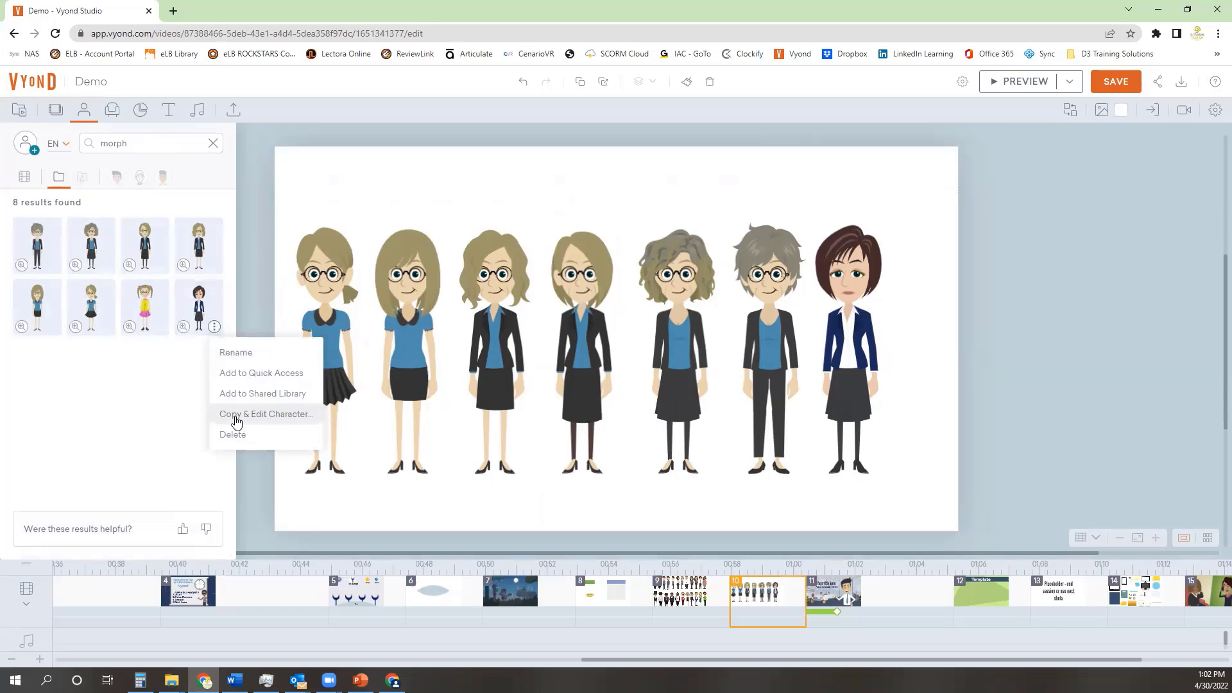
pyautogui.click(236, 417)
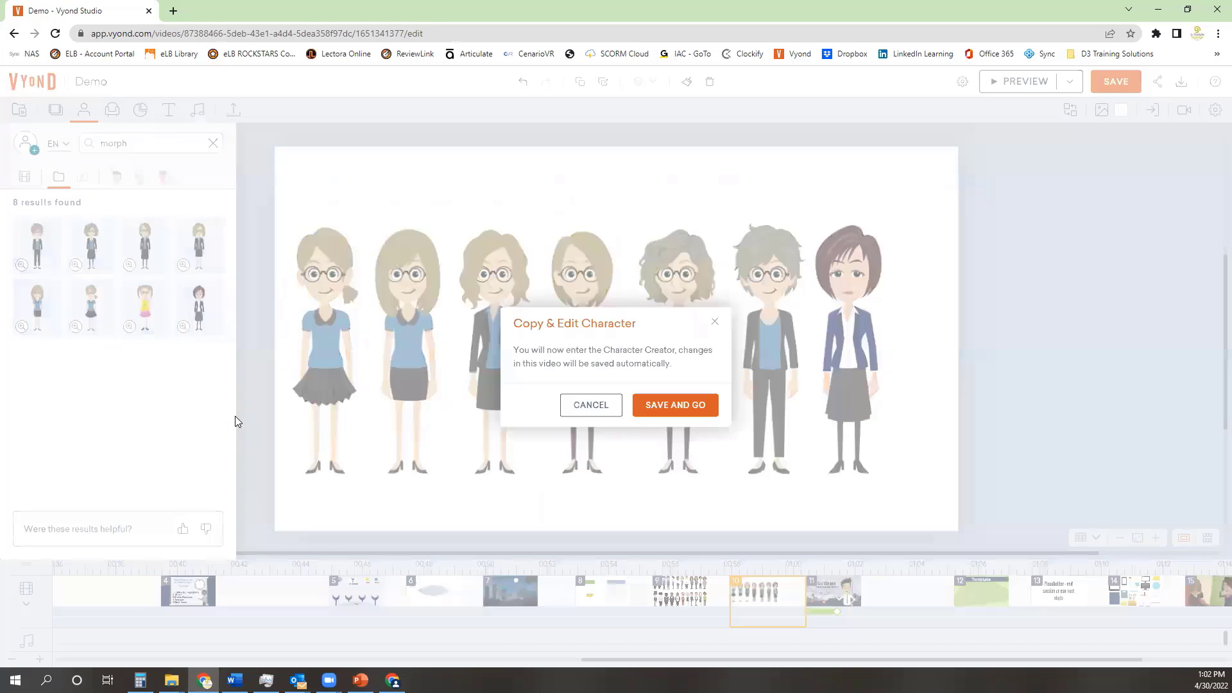
pyautogui.click(680, 412)
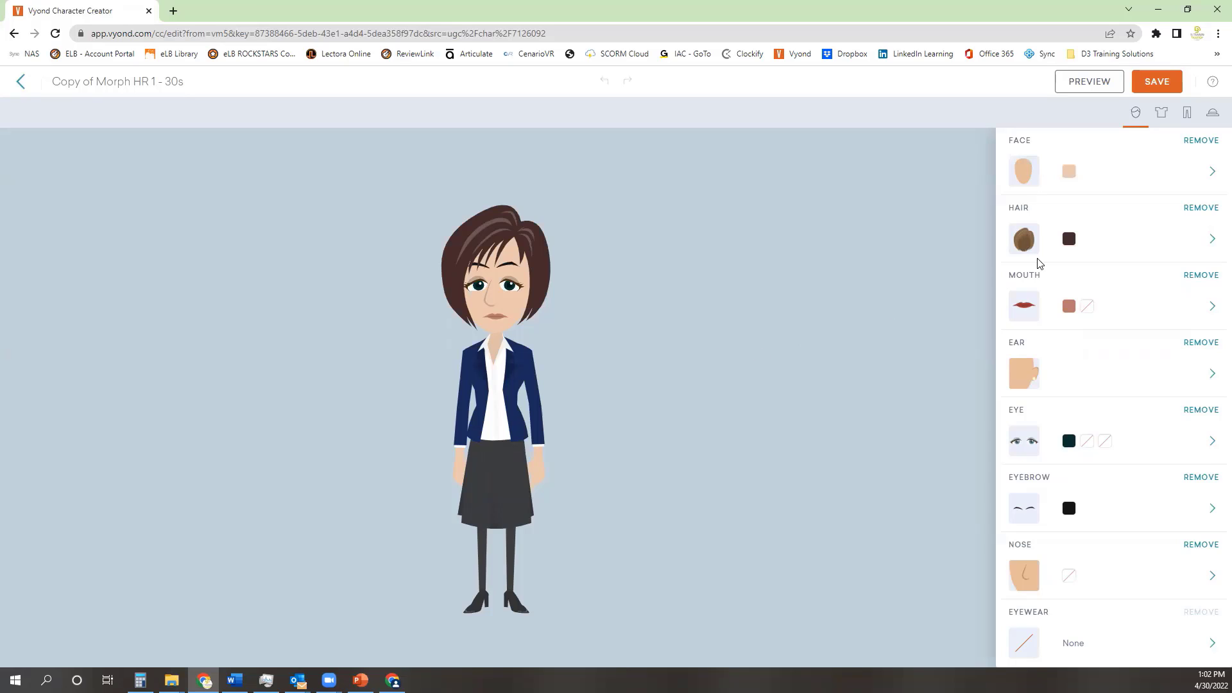
# Step: Try the straight pink-tipped, long curly pink and teal-streaked braided hairstyles on the character
pyautogui.click(1024, 247)
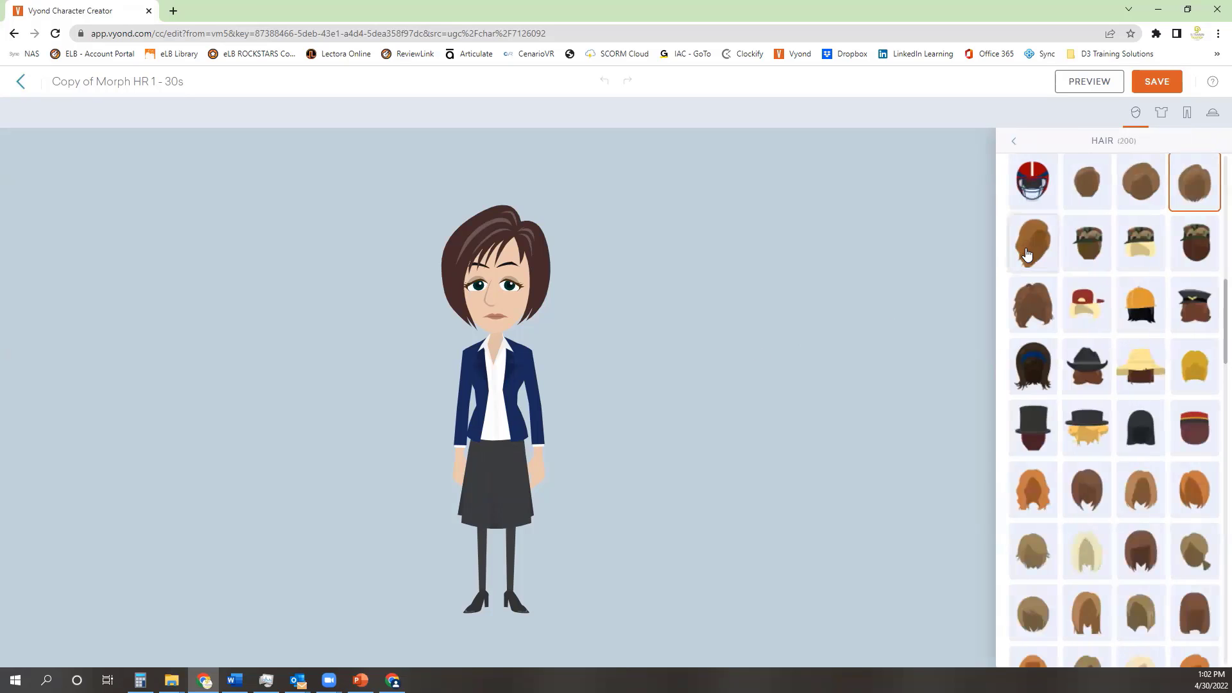
pyautogui.scroll(-15, 1062, 321)
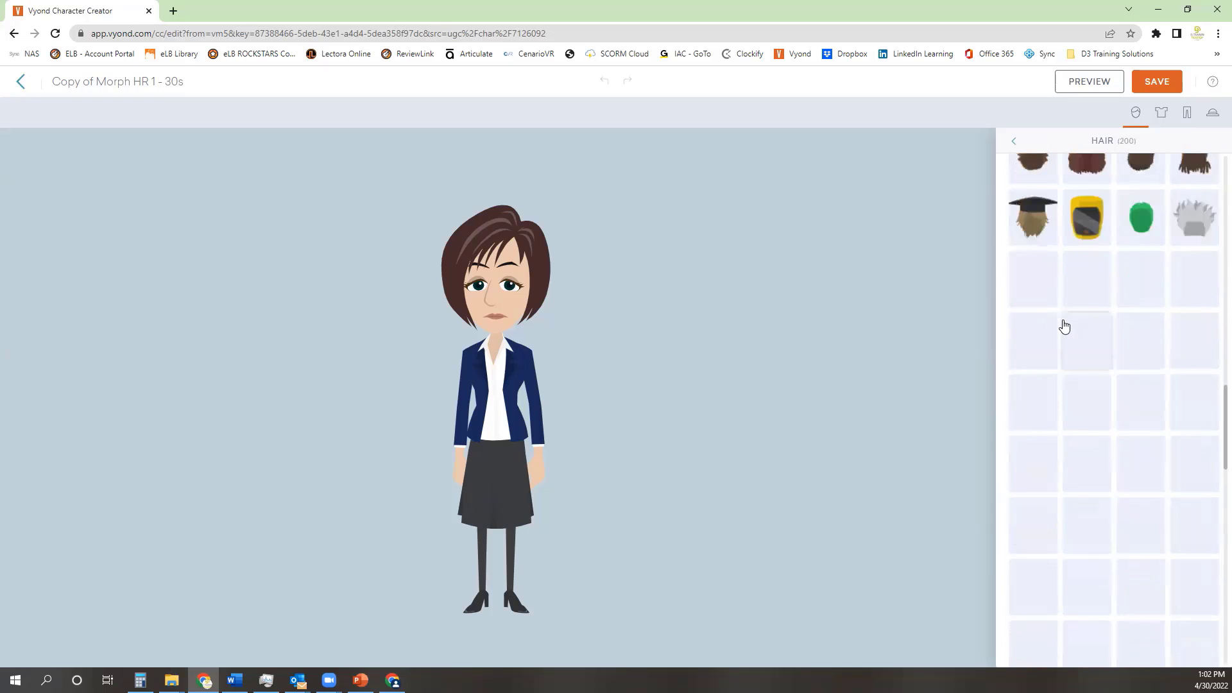
pyautogui.scroll(-7, 1064, 325)
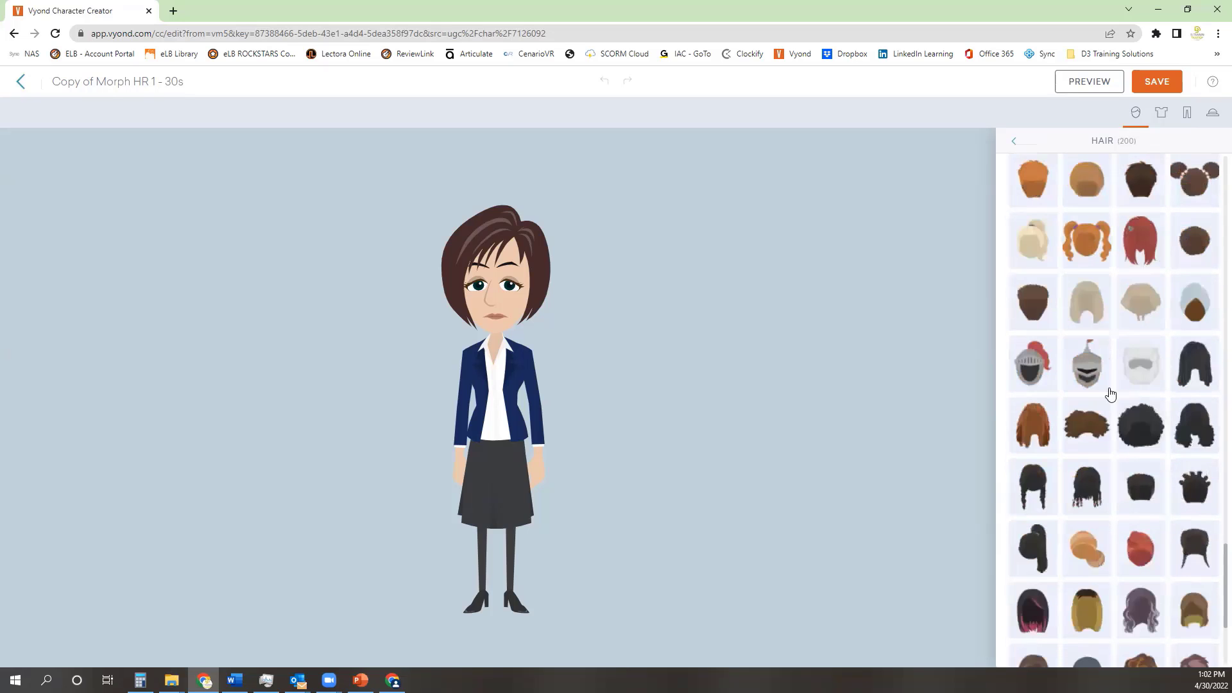
pyautogui.scroll(-3, 1123, 430)
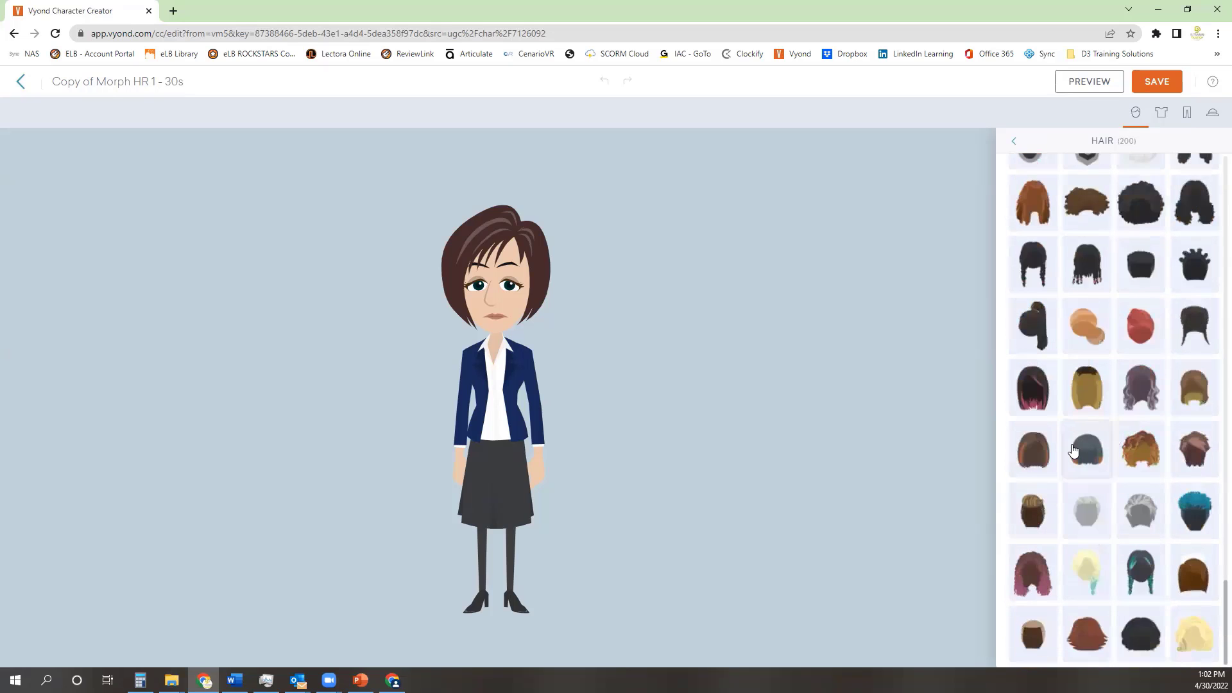
pyautogui.click(1043, 390)
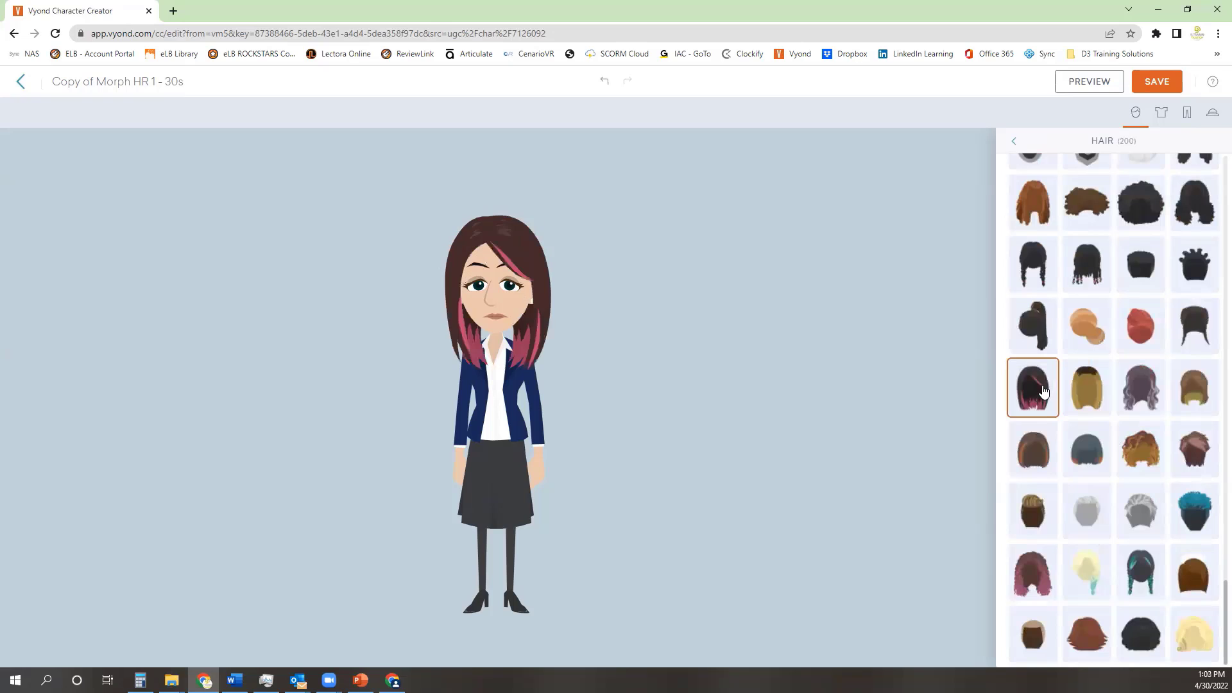
pyautogui.click(1032, 579)
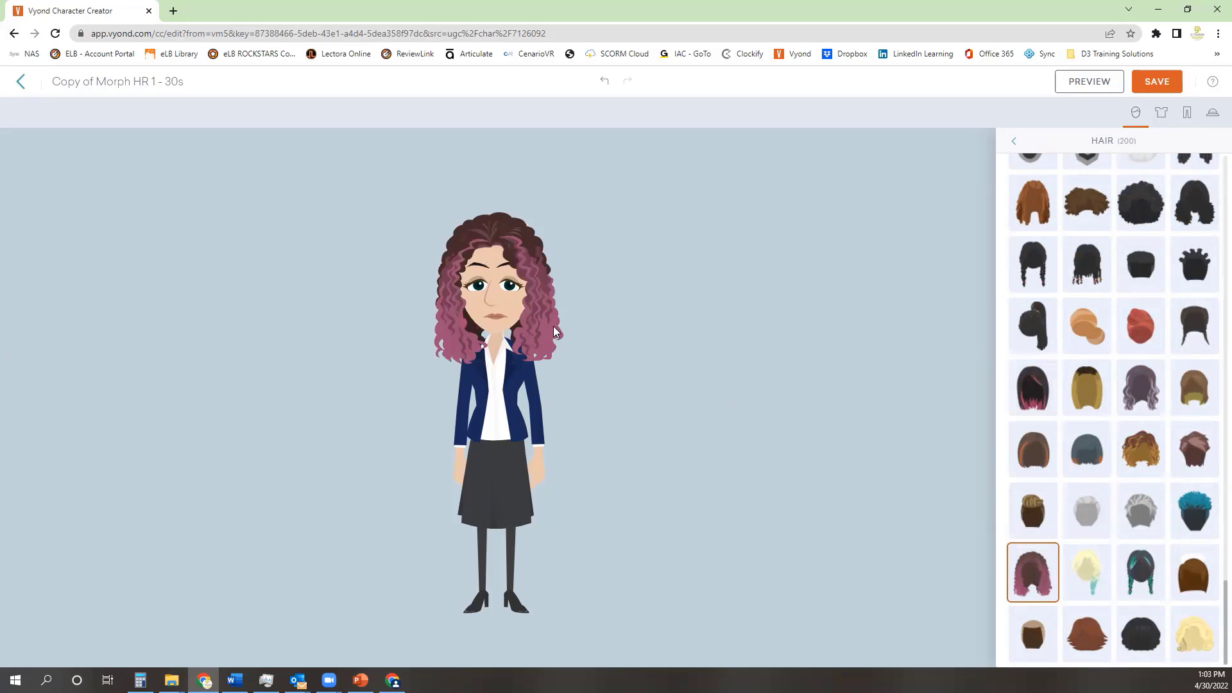
pyautogui.click(1148, 574)
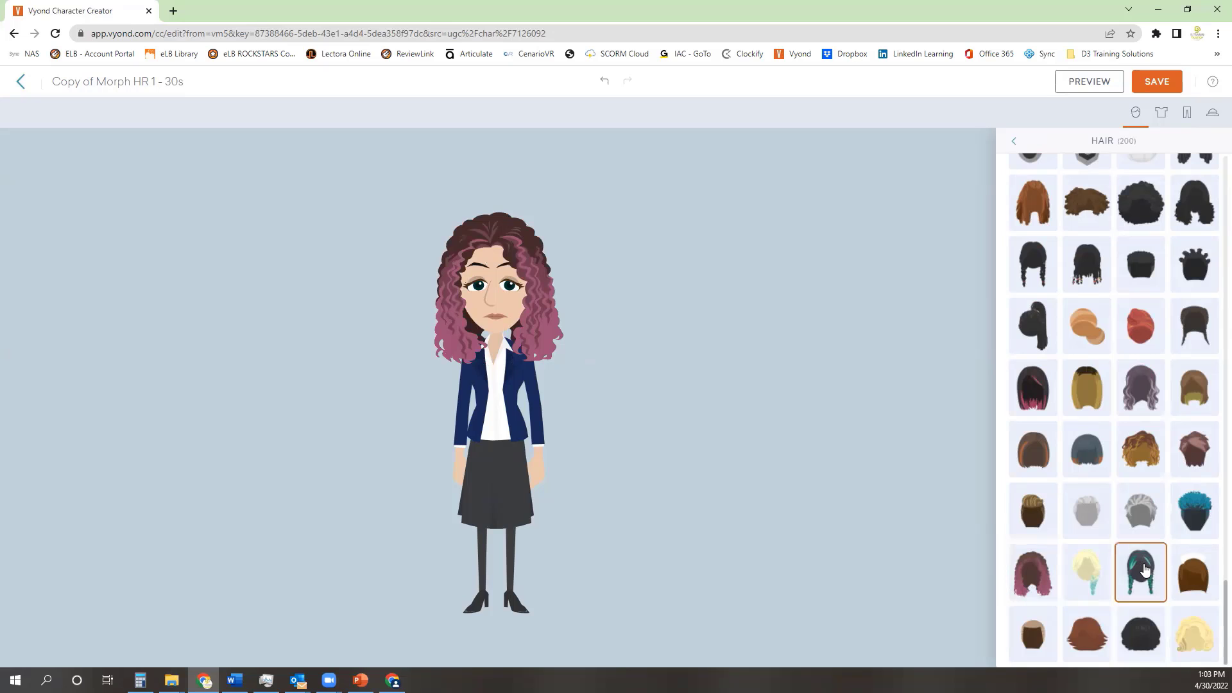
# Step: Change the character's hair to the short, rounded, voluminous style beside the original bob
pyautogui.scroll(10, 1112, 290)
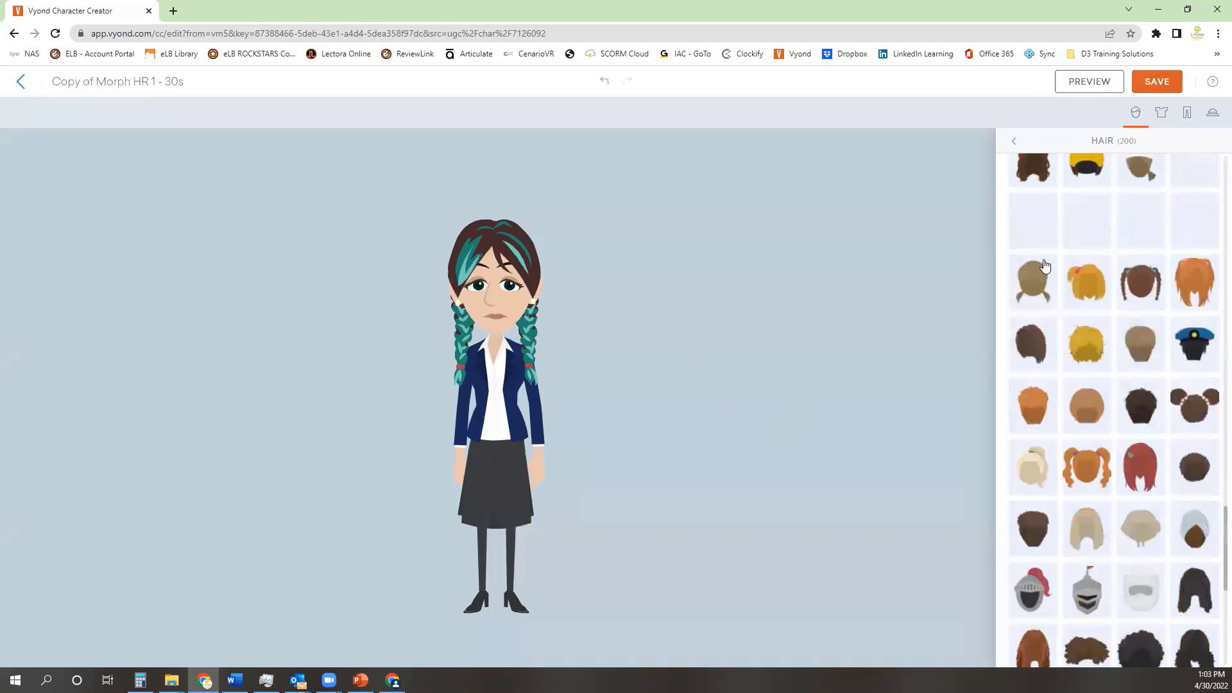
pyautogui.scroll(8, 1112, 290)
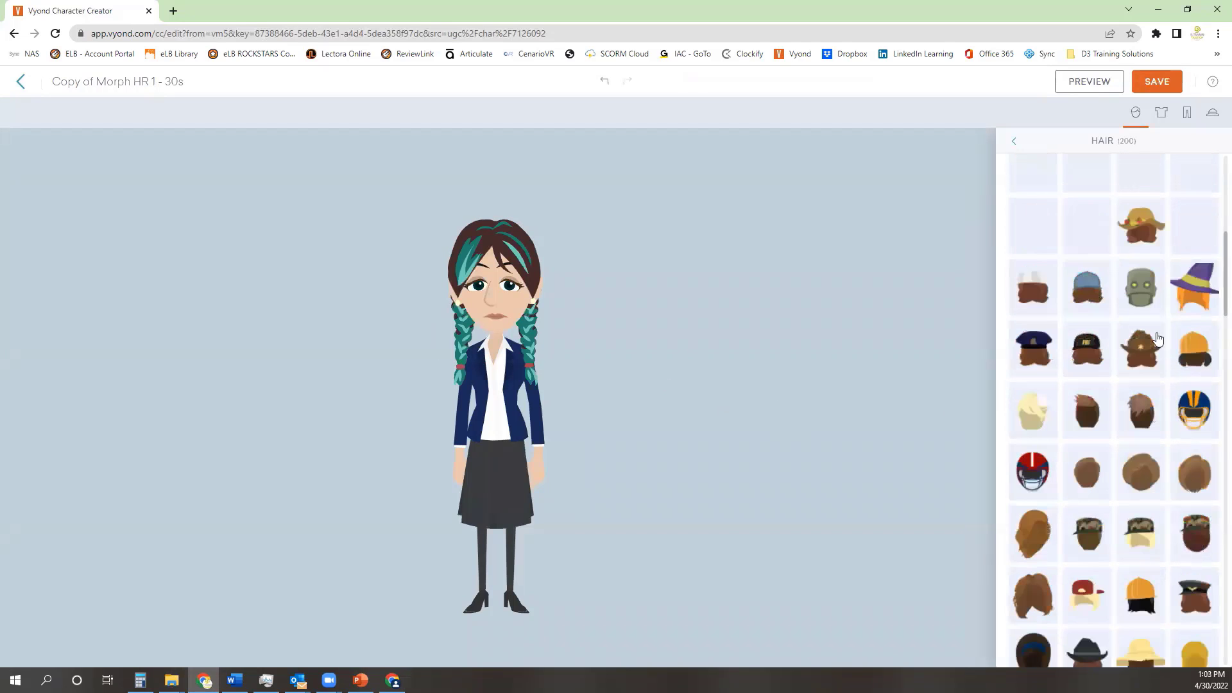
pyautogui.click(1192, 471)
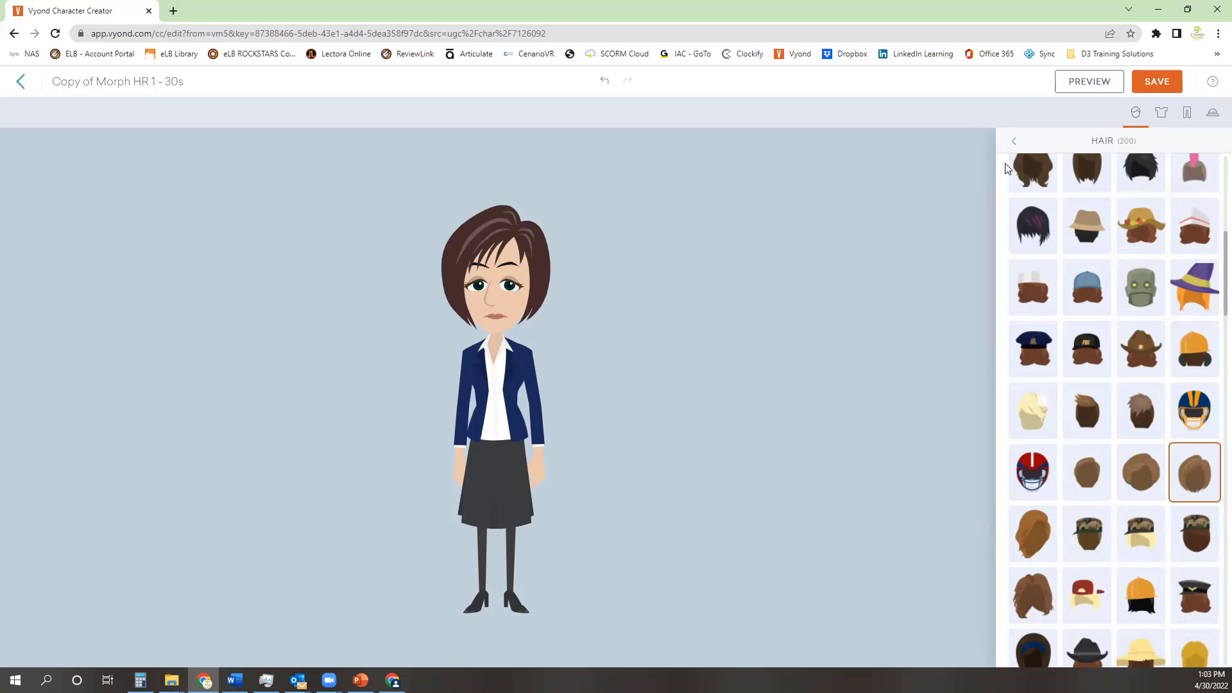
pyautogui.click(1146, 478)
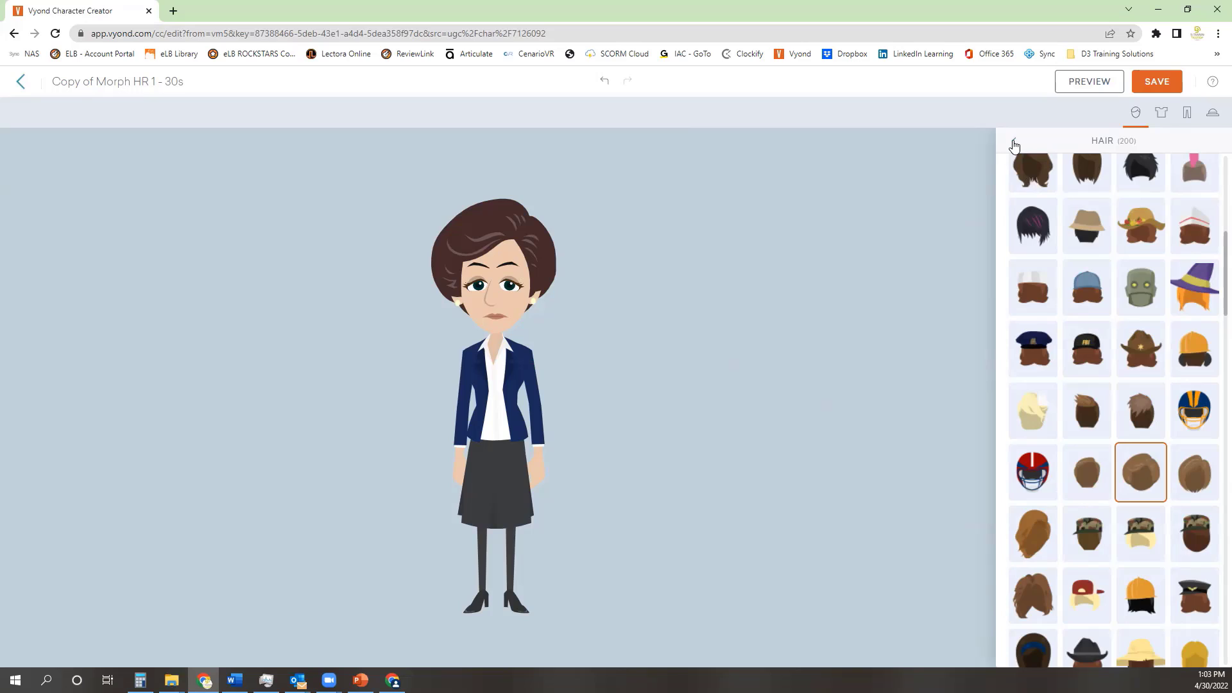
pyautogui.click(1014, 145)
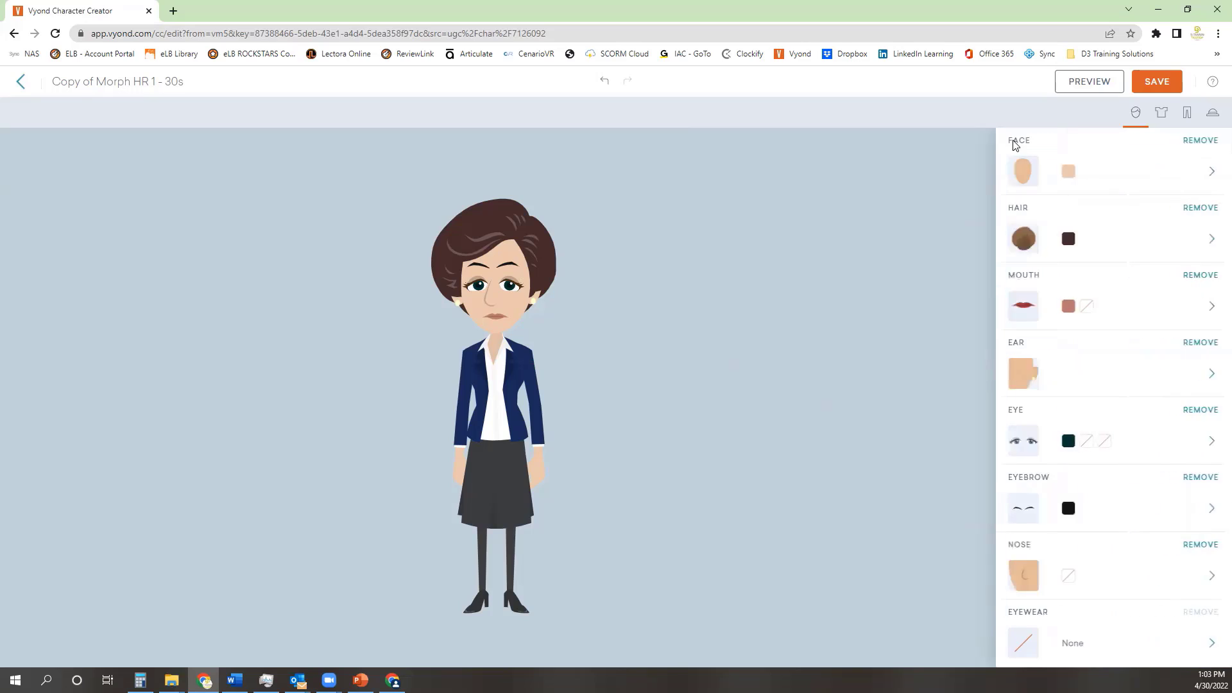
# Step: Recolor the character's hair grey, using the color 696363
pyautogui.click(1067, 243)
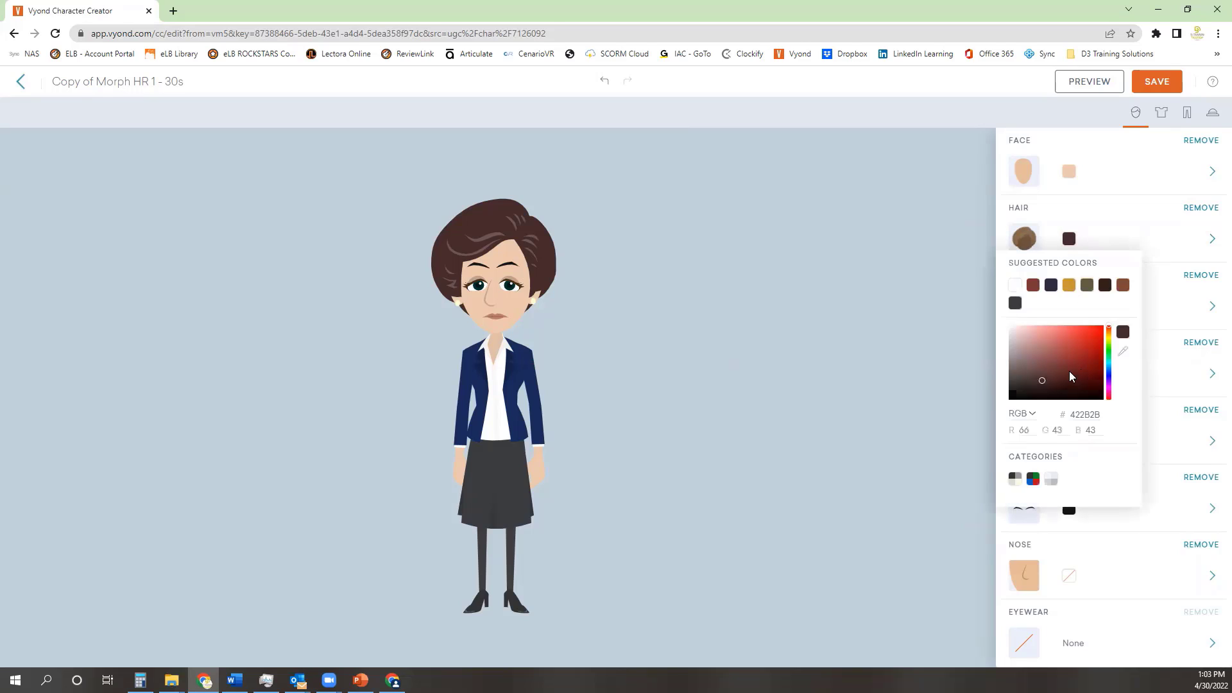
pyautogui.moveTo(1028, 365)
pyautogui.mouseDown()
pyautogui.moveTo(1022, 378)
pyautogui.moveTo(1015, 358)
pyautogui.moveTo(1019, 376)
pyautogui.mouseUp()
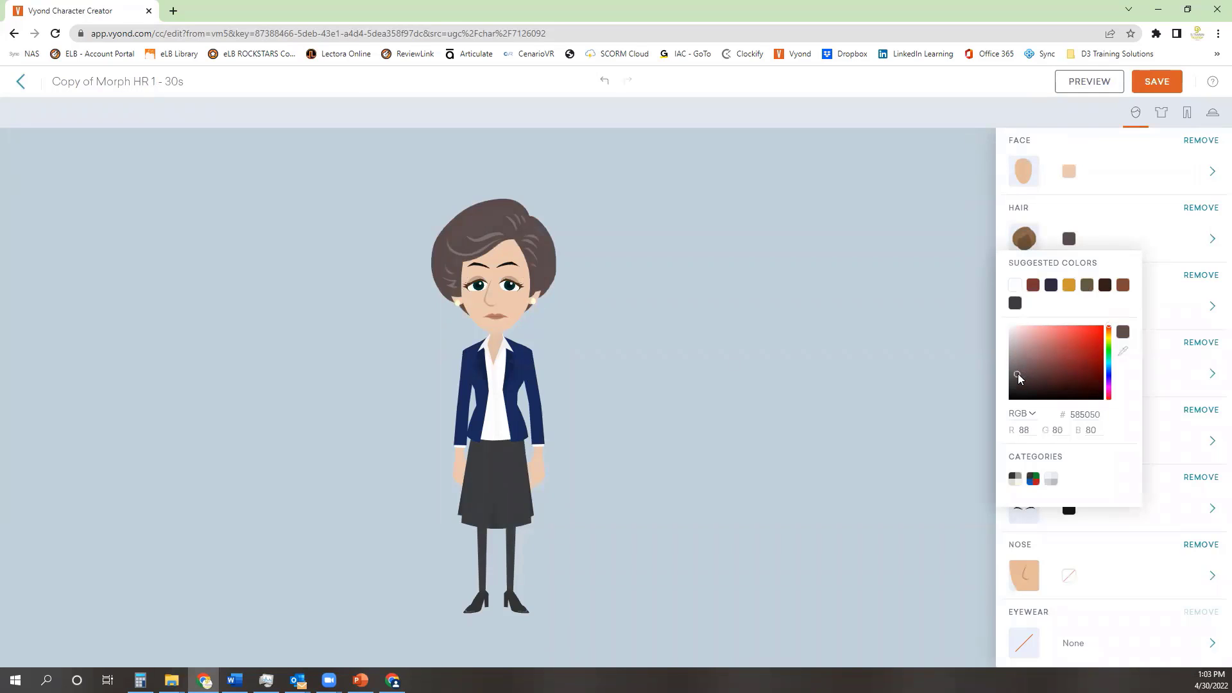
pyautogui.click(1015, 365)
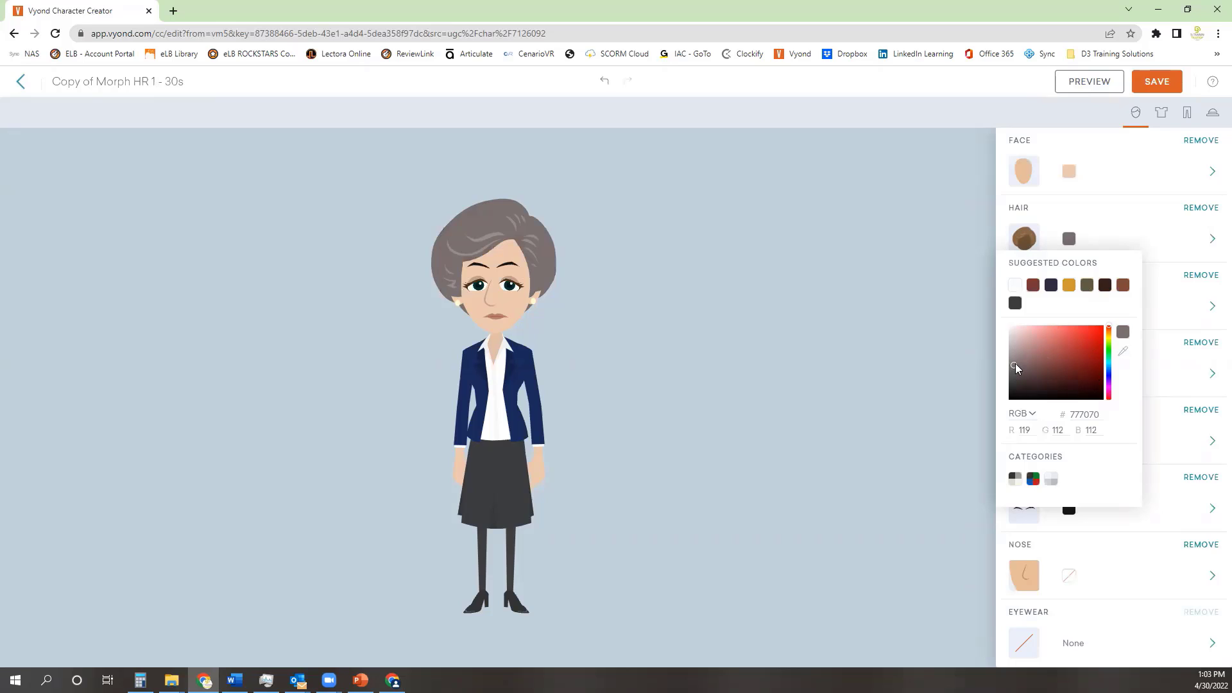
pyautogui.click(1017, 366)
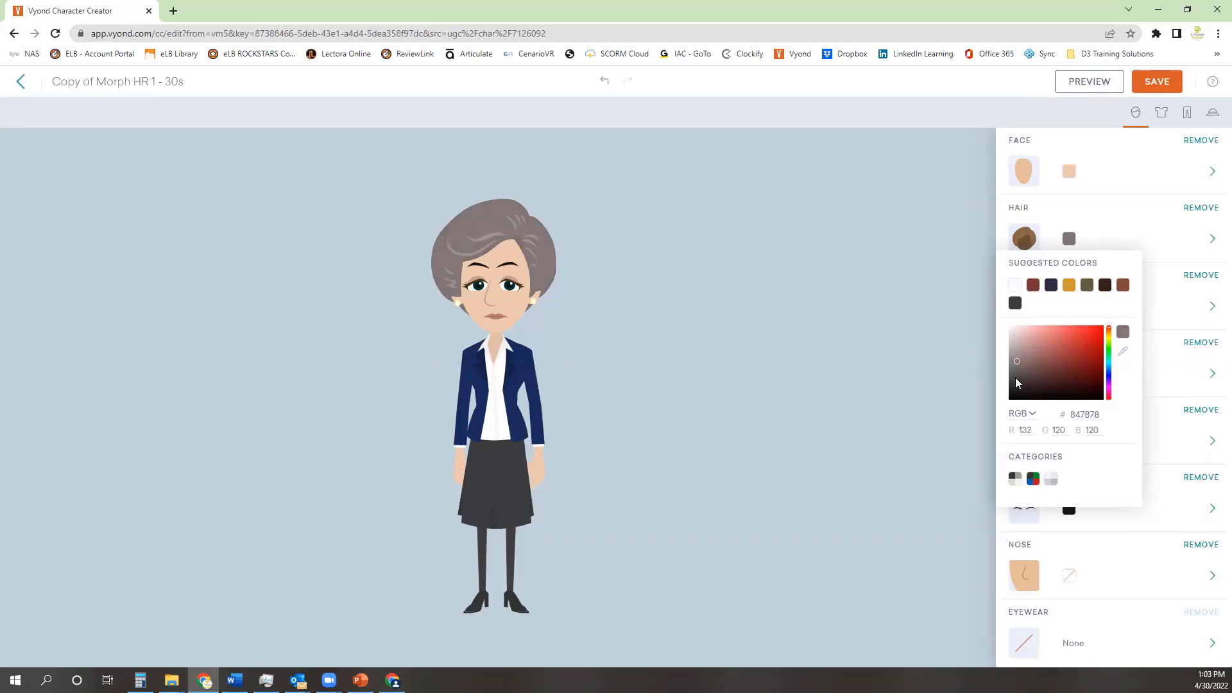
pyautogui.click(1016, 374)
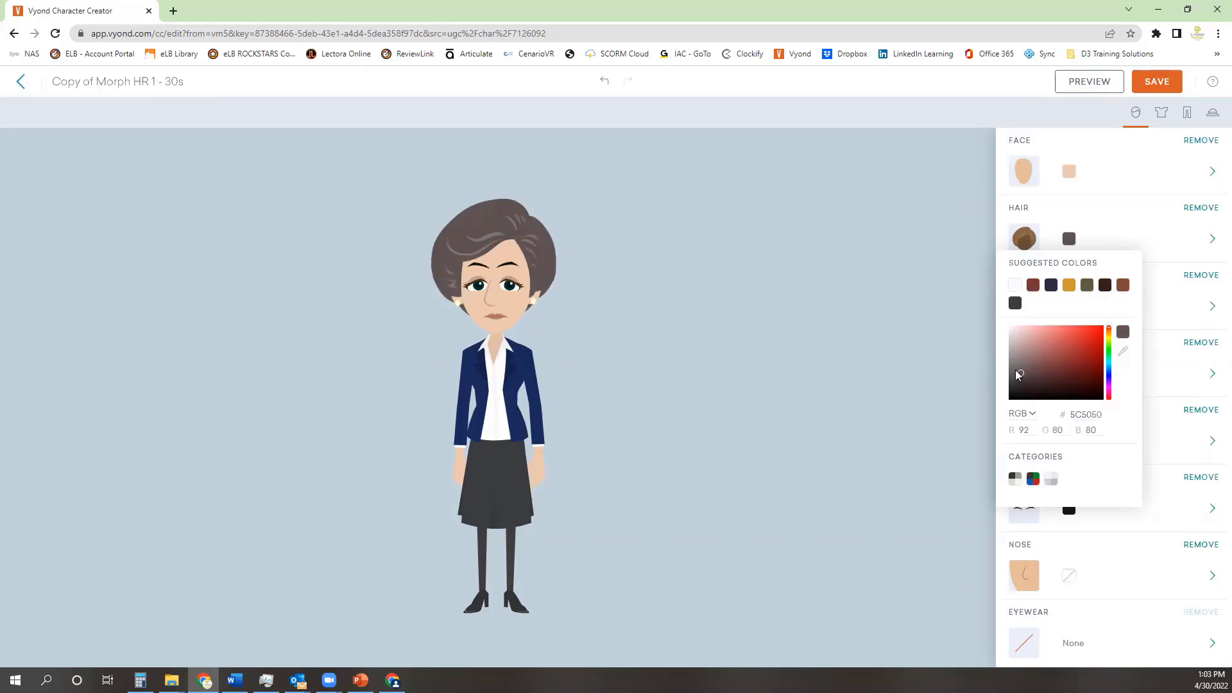
pyautogui.click(1014, 369)
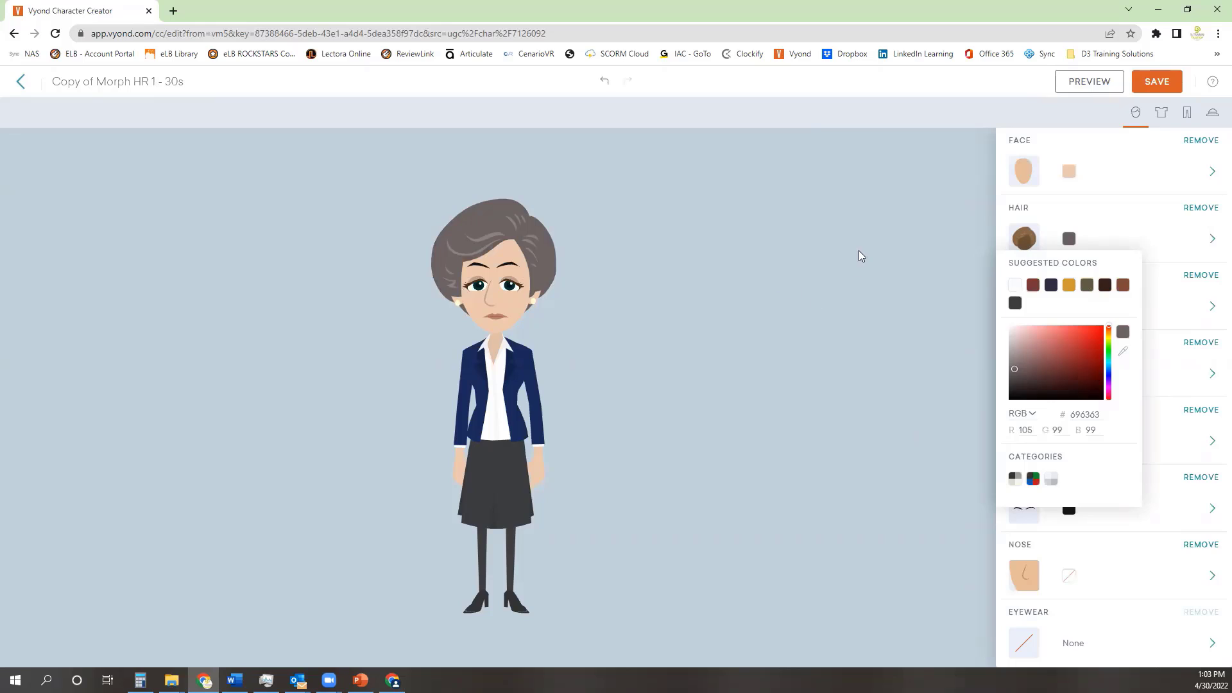
pyautogui.click(973, 187)
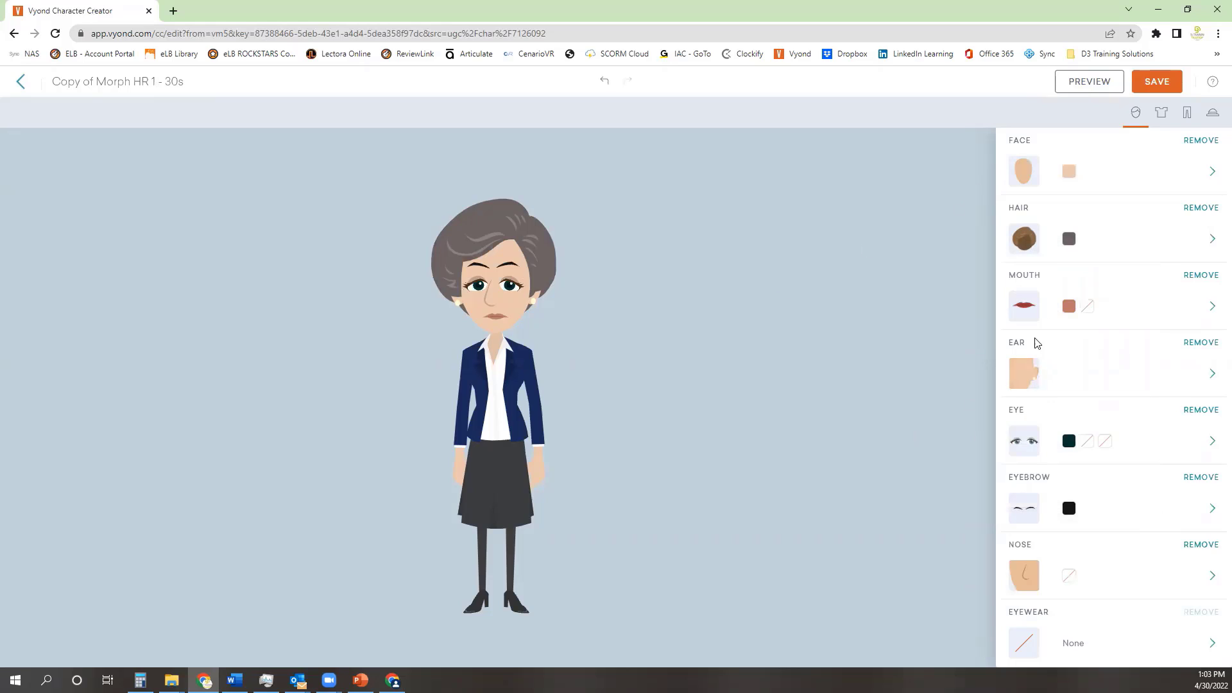
# Step: Copy the hex code of the character's grey hair color
pyautogui.click(1069, 238)
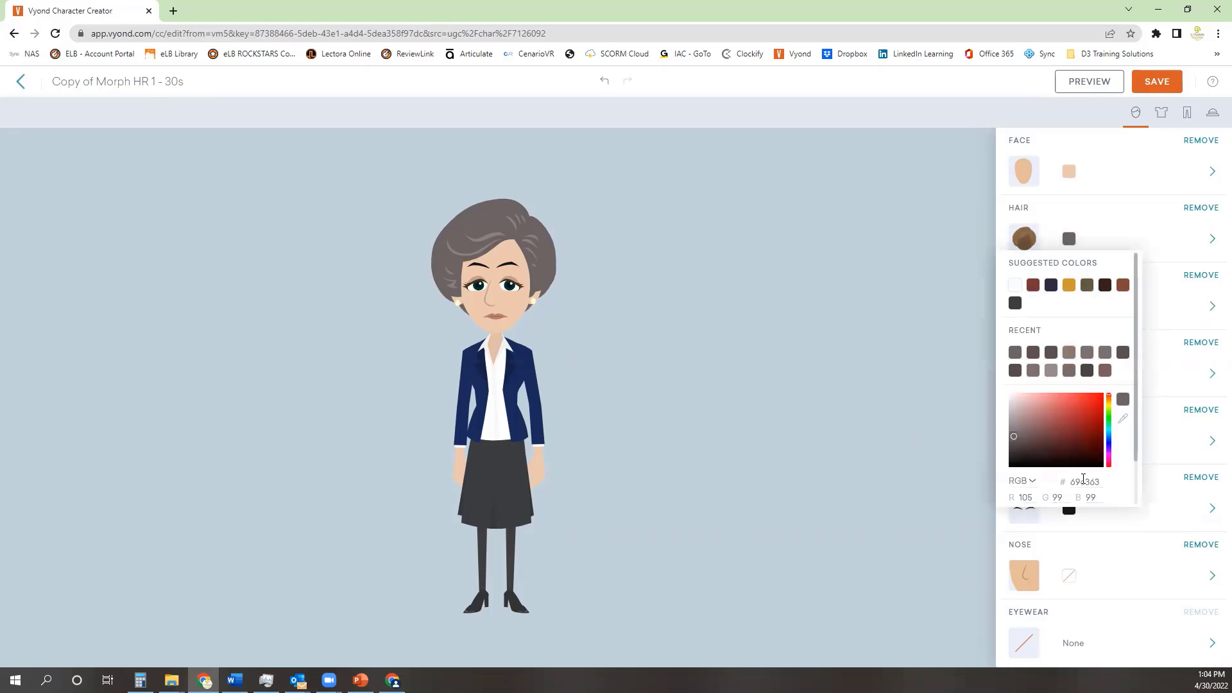
pyautogui.doubleClick(1085, 482)
pyautogui.rightClick(1085, 482)
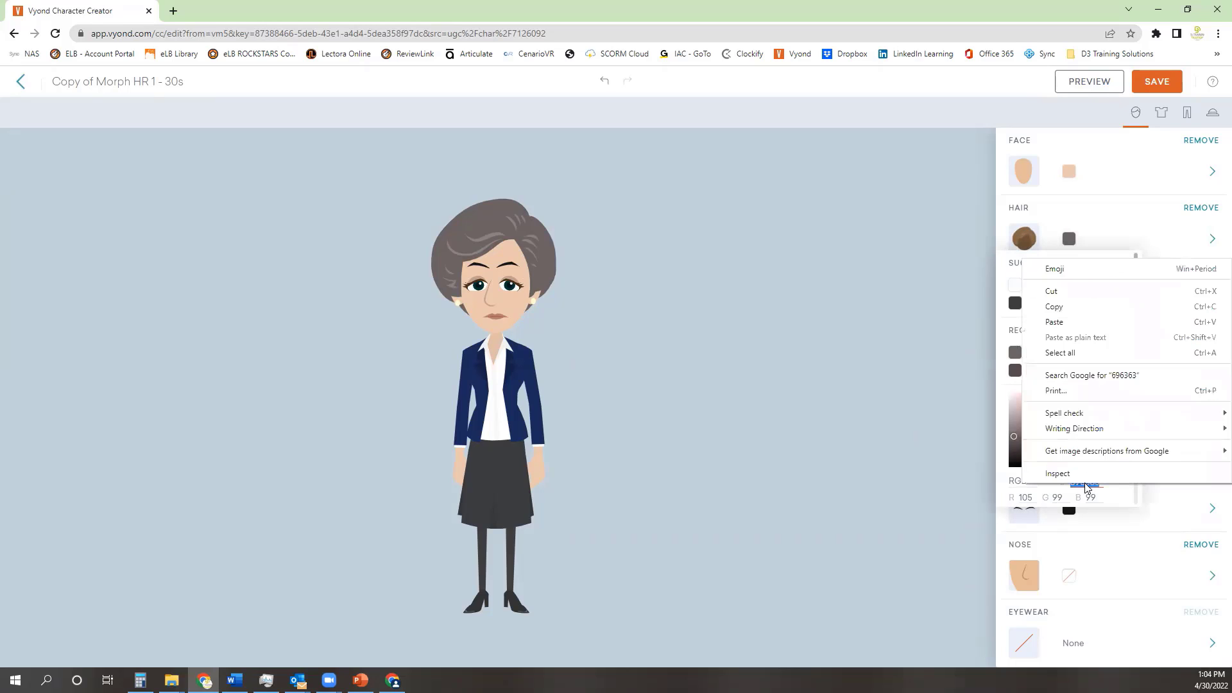
pyautogui.click(1072, 308)
pyautogui.click(939, 470)
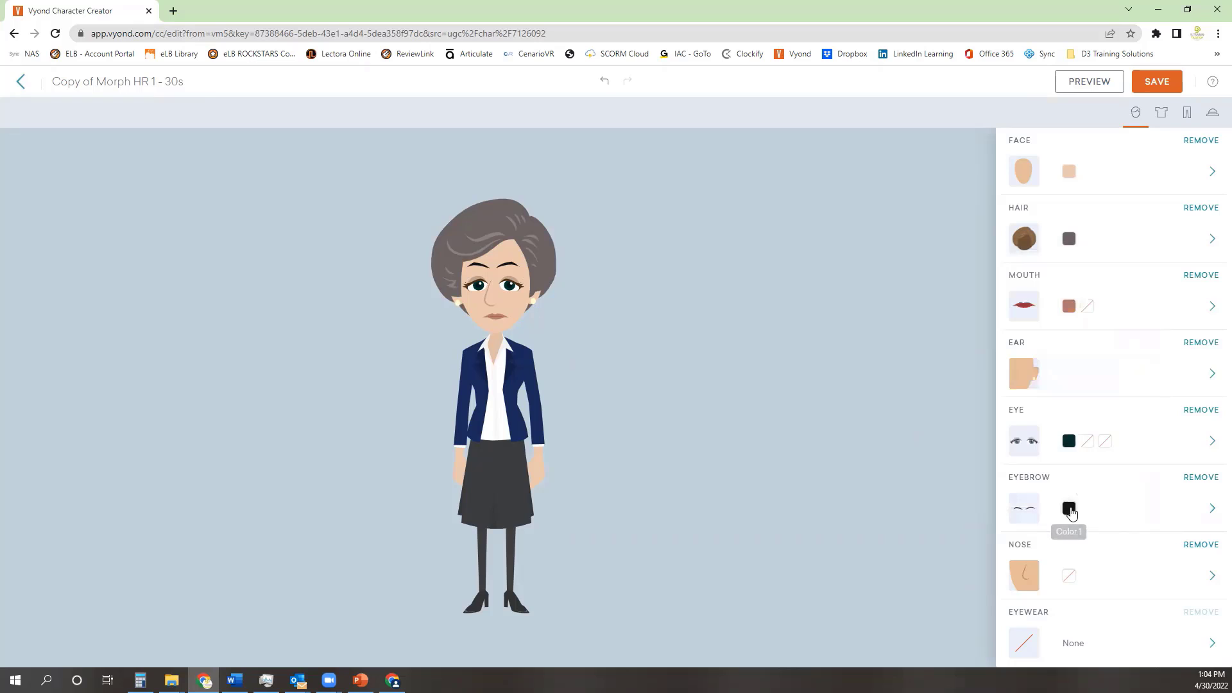
# Step: Set the eyebrow color to the copied hair color, 696363
pyautogui.click(1068, 508)
pyautogui.doubleClick(1085, 472)
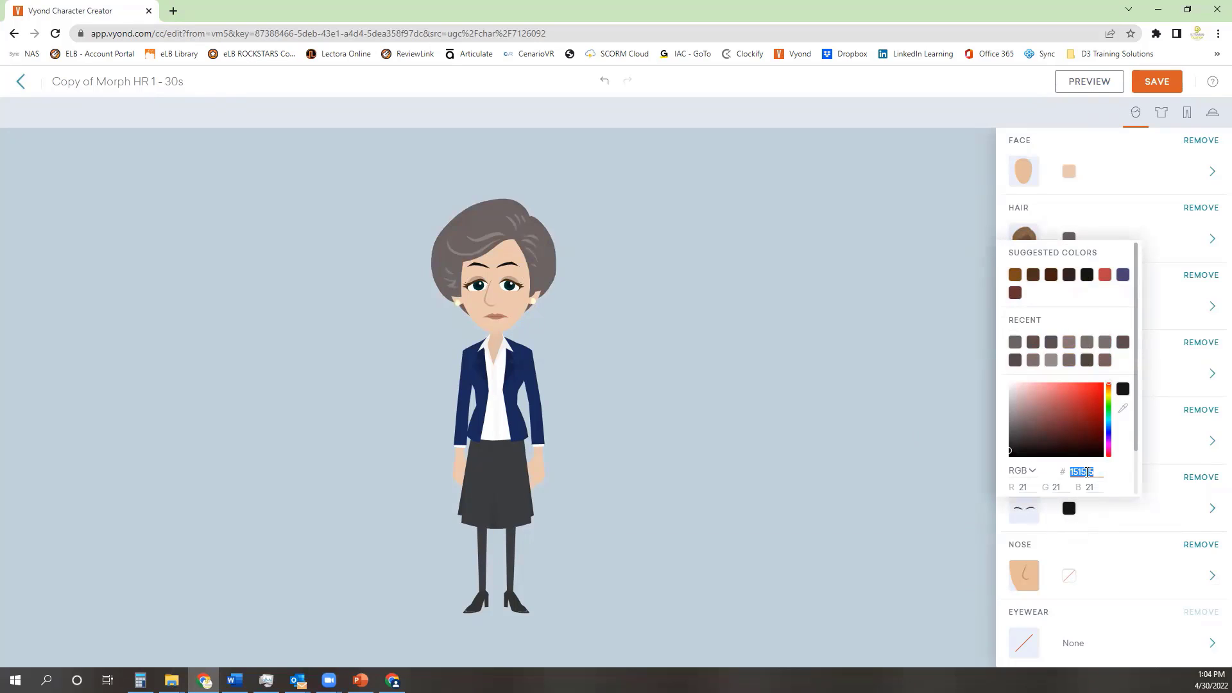
pyautogui.hotkey('ctrl', 'v')
pyautogui.press('Return')
pyautogui.click(933, 481)
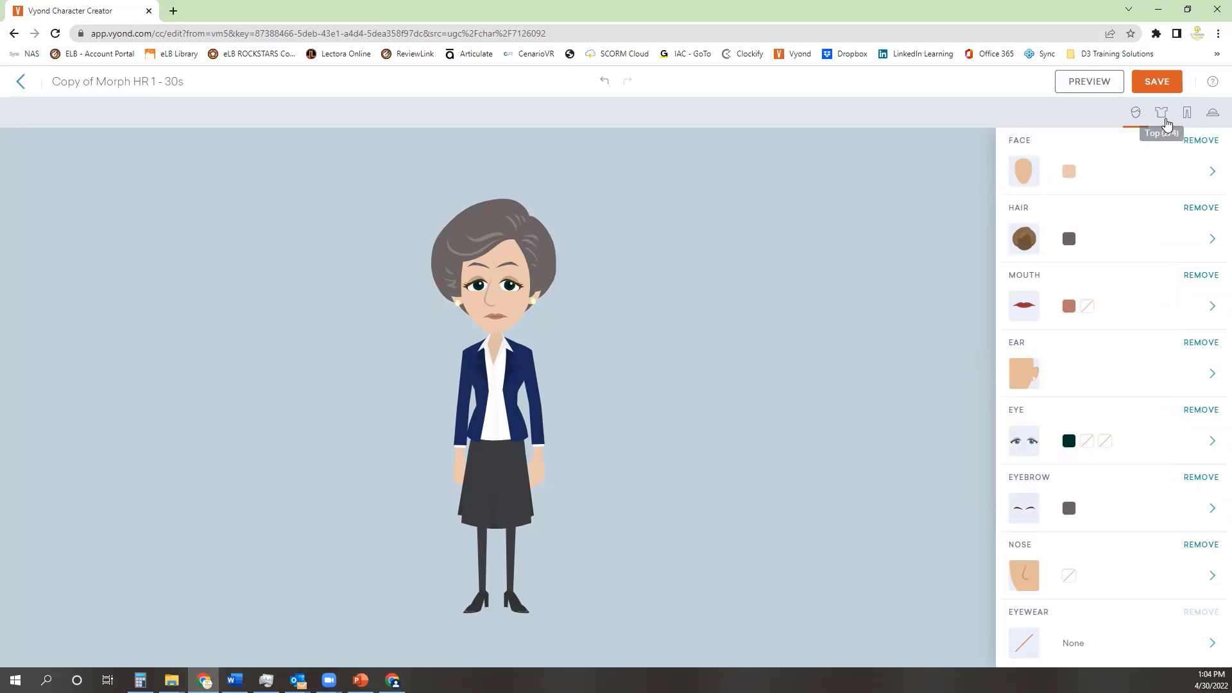
# Step: Add the first facial wrinkle lines in the accessory collection as the character's Accessory 1
pyautogui.click(1213, 116)
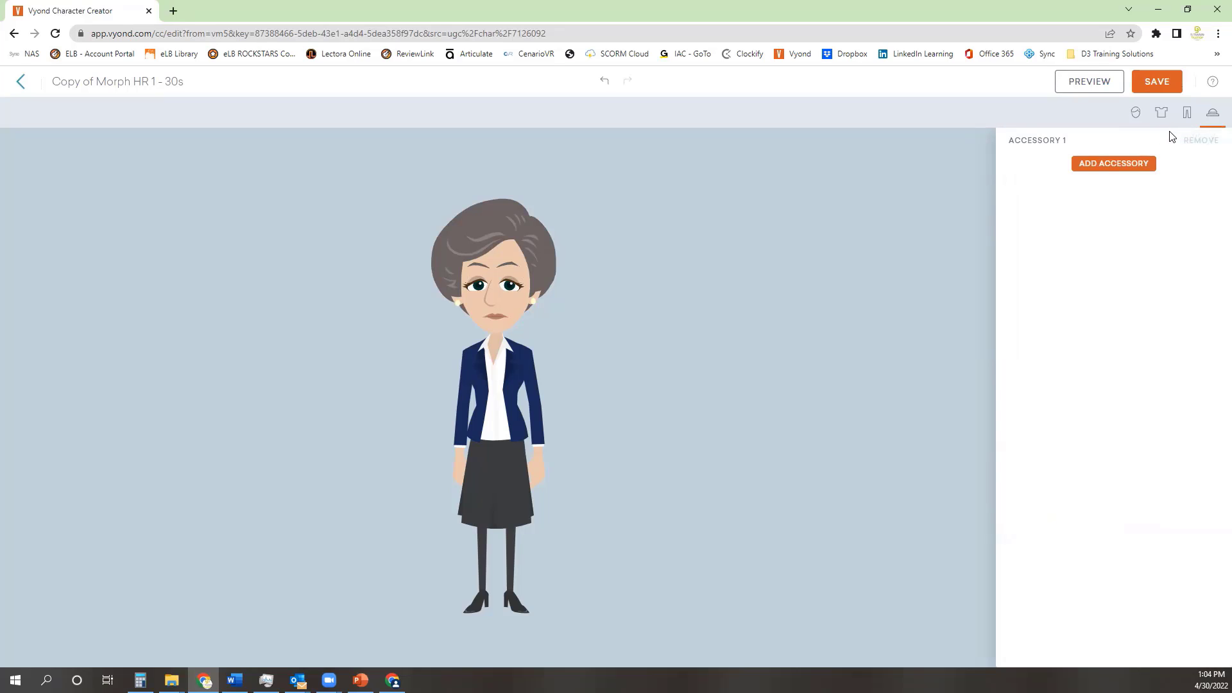
pyautogui.click(1125, 169)
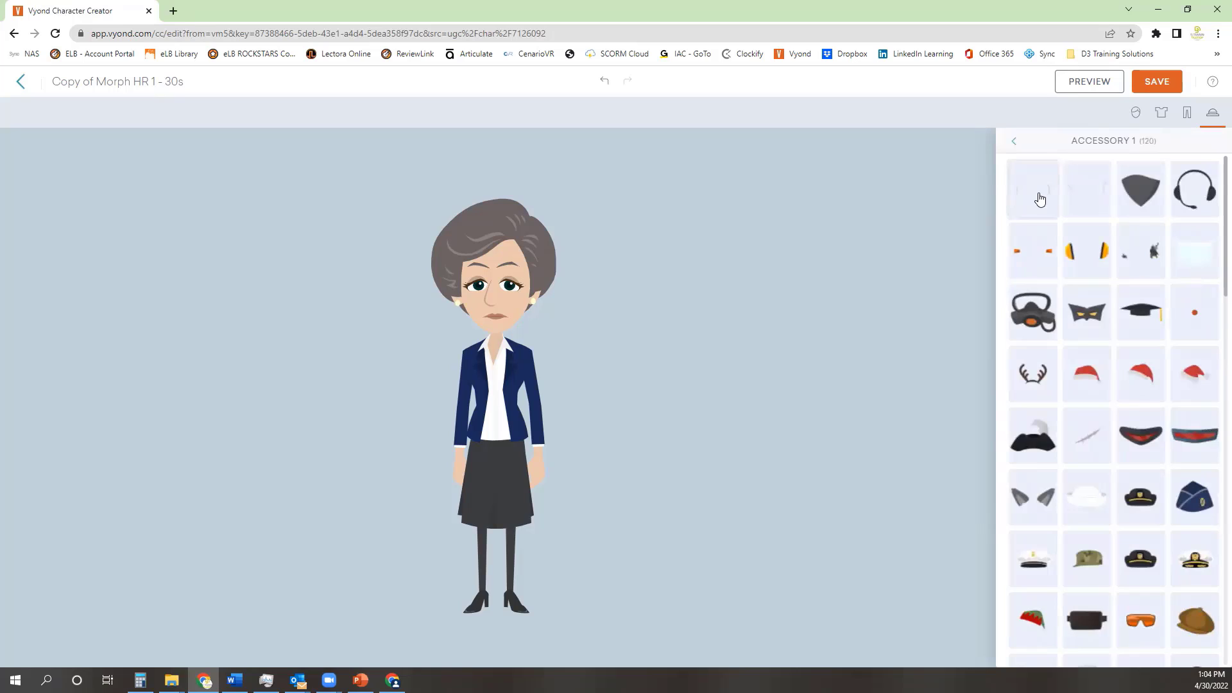
pyautogui.click(1040, 199)
pyautogui.click(1016, 142)
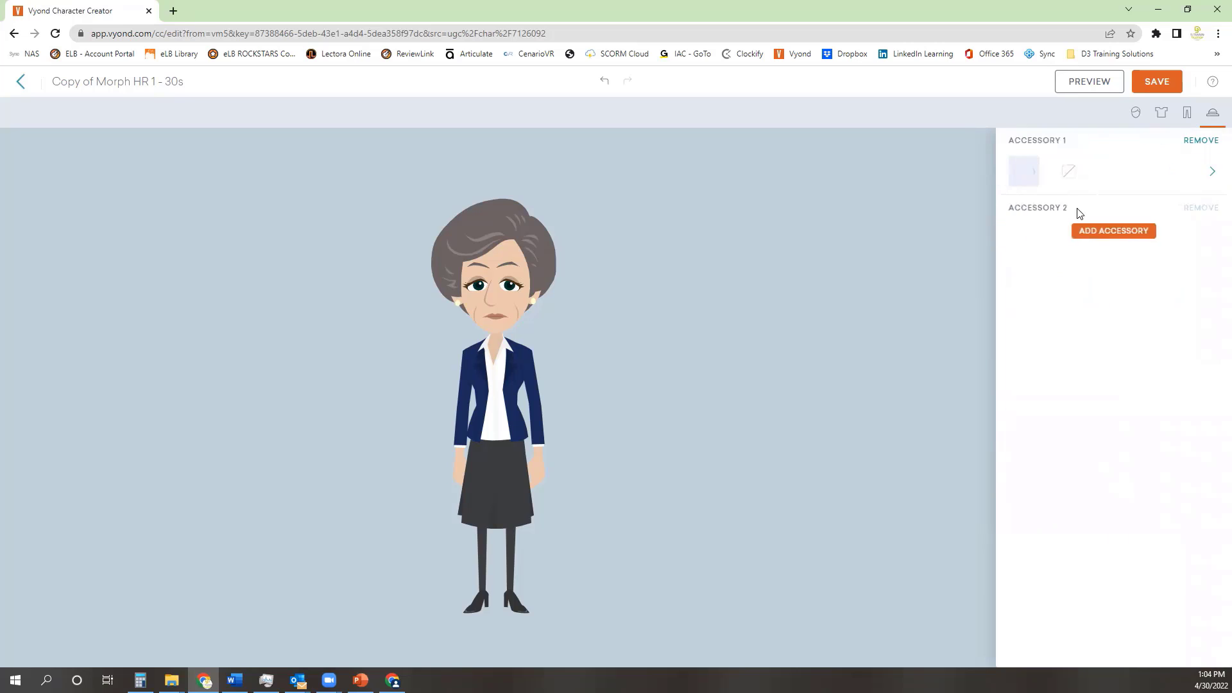
# Step: Add the faint wrinkle lines beside the eyes as the character's Accessory 2
pyautogui.click(1105, 234)
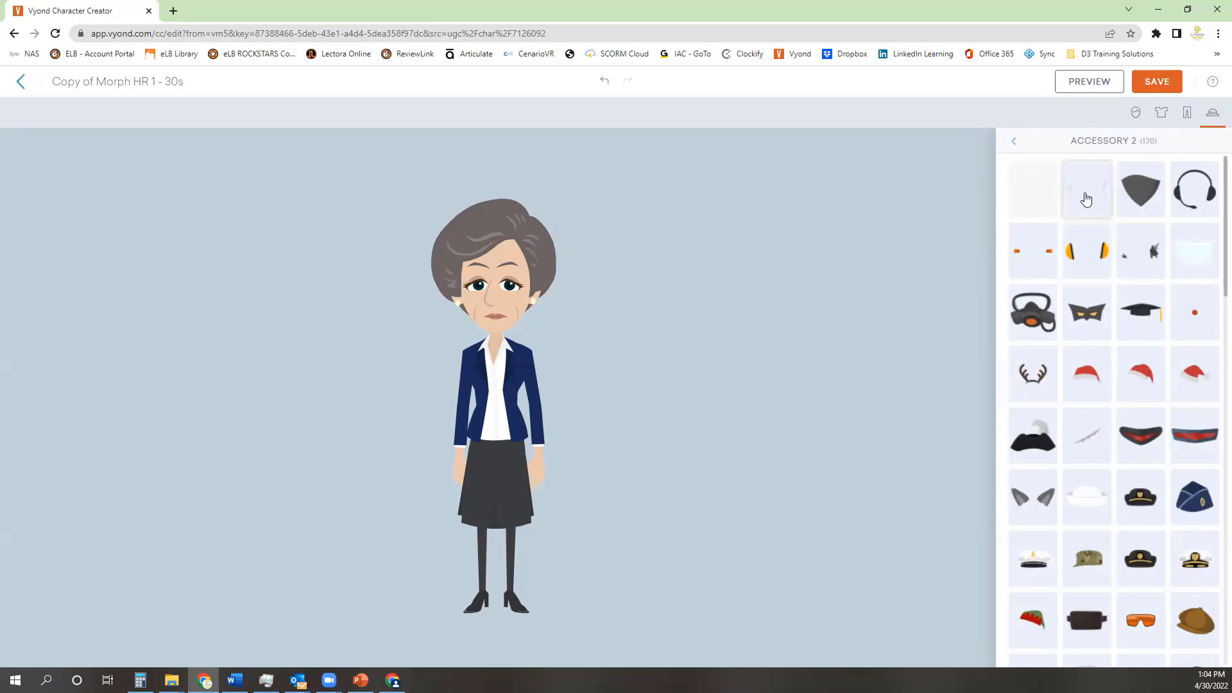
pyautogui.scroll(-7, 1094, 212)
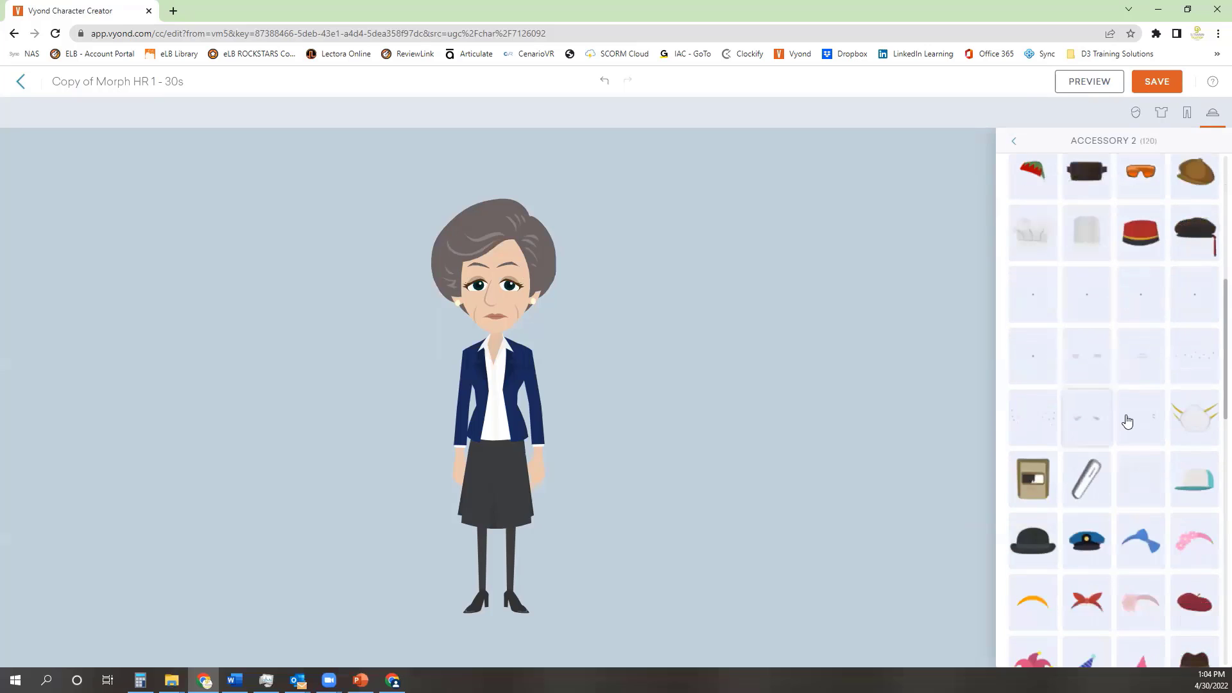
pyautogui.click(1127, 421)
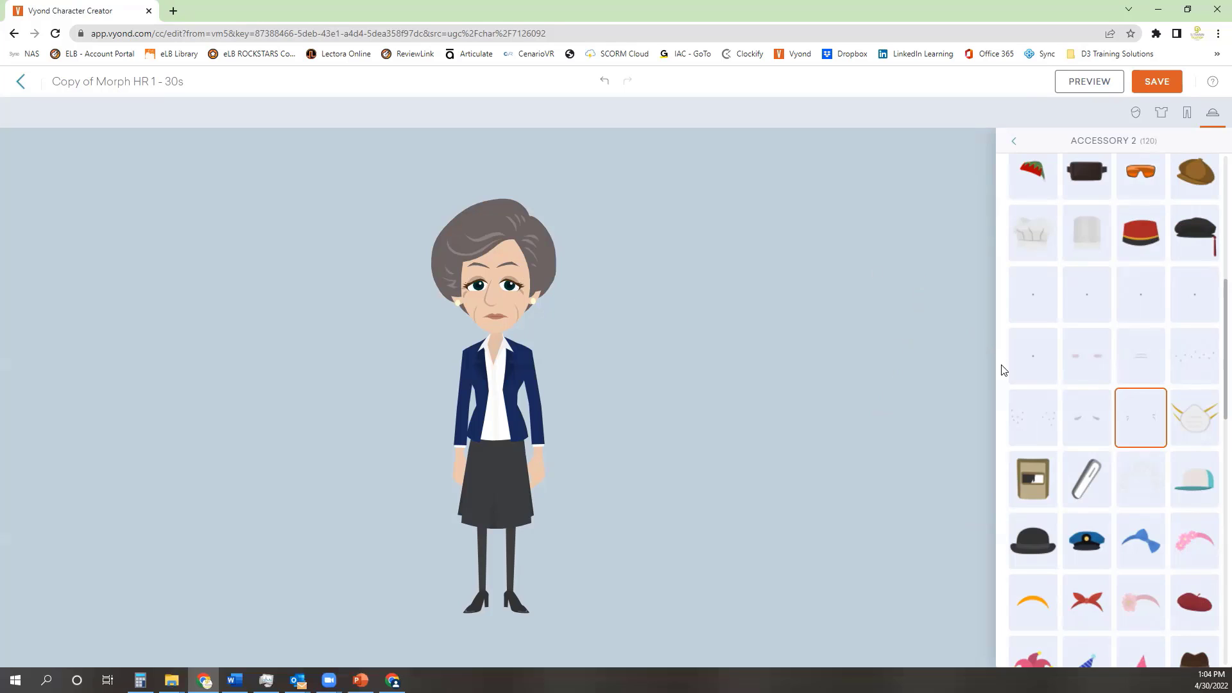
pyautogui.click(1014, 142)
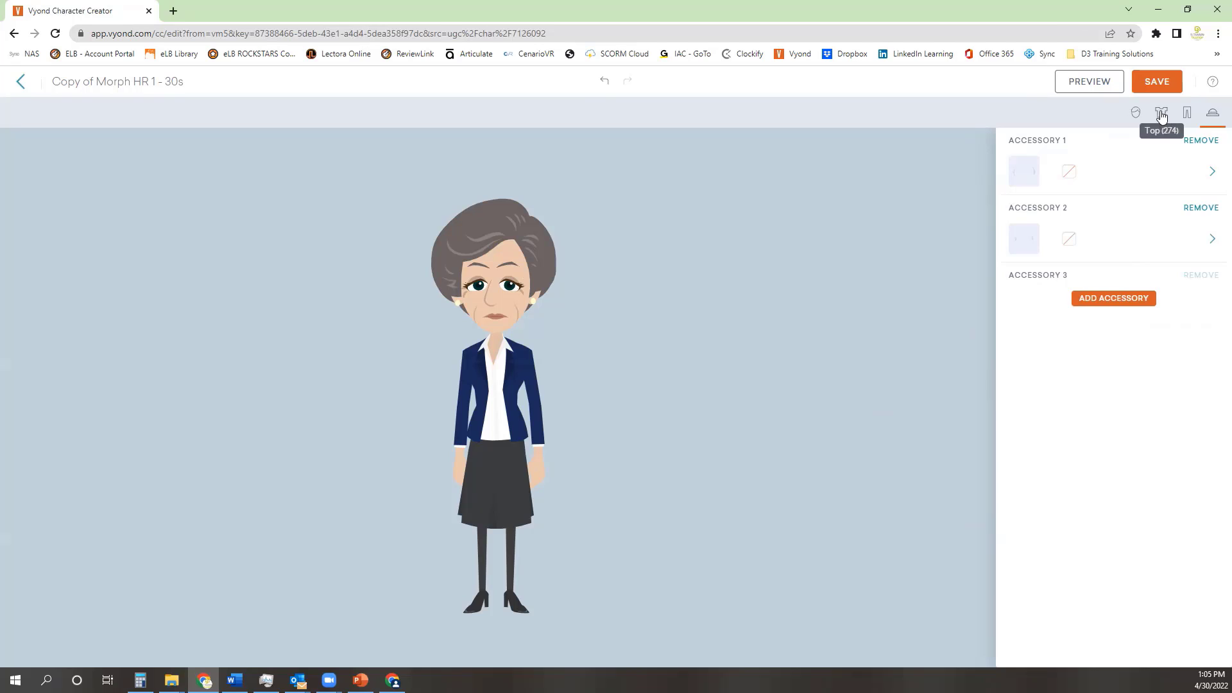
# Step: Replace the character's navy blazer with the grey double-breasted jacket that has a dark collar
pyautogui.click(1162, 114)
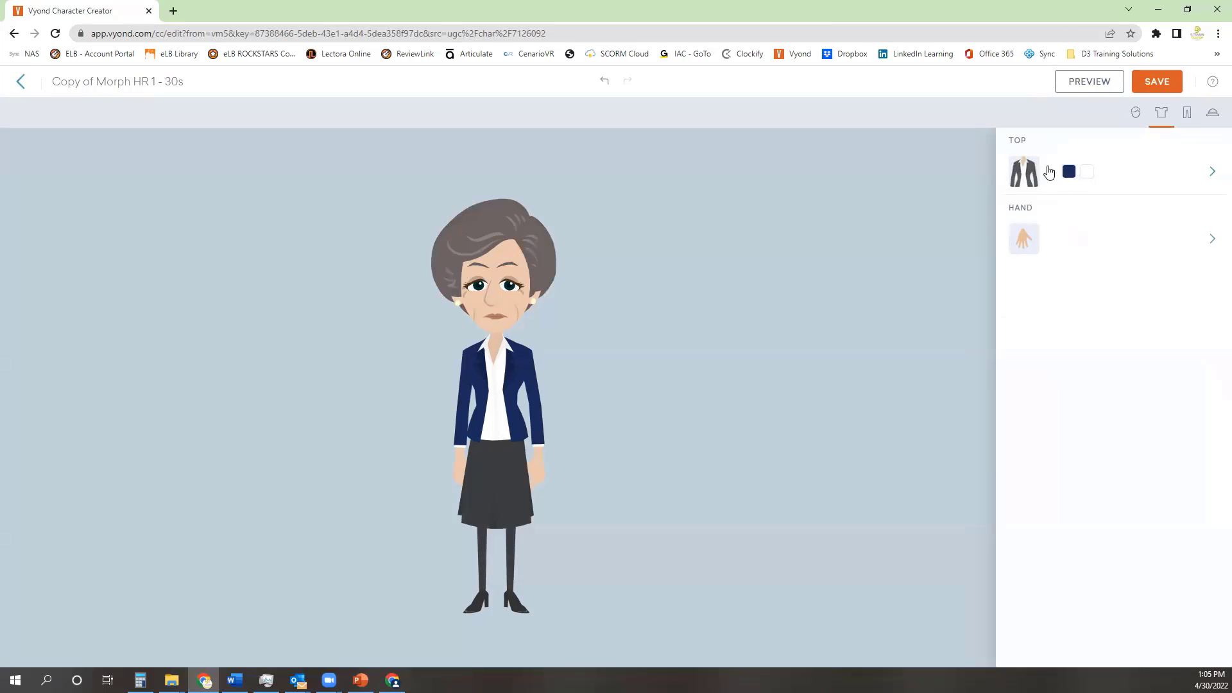
pyautogui.click(1021, 182)
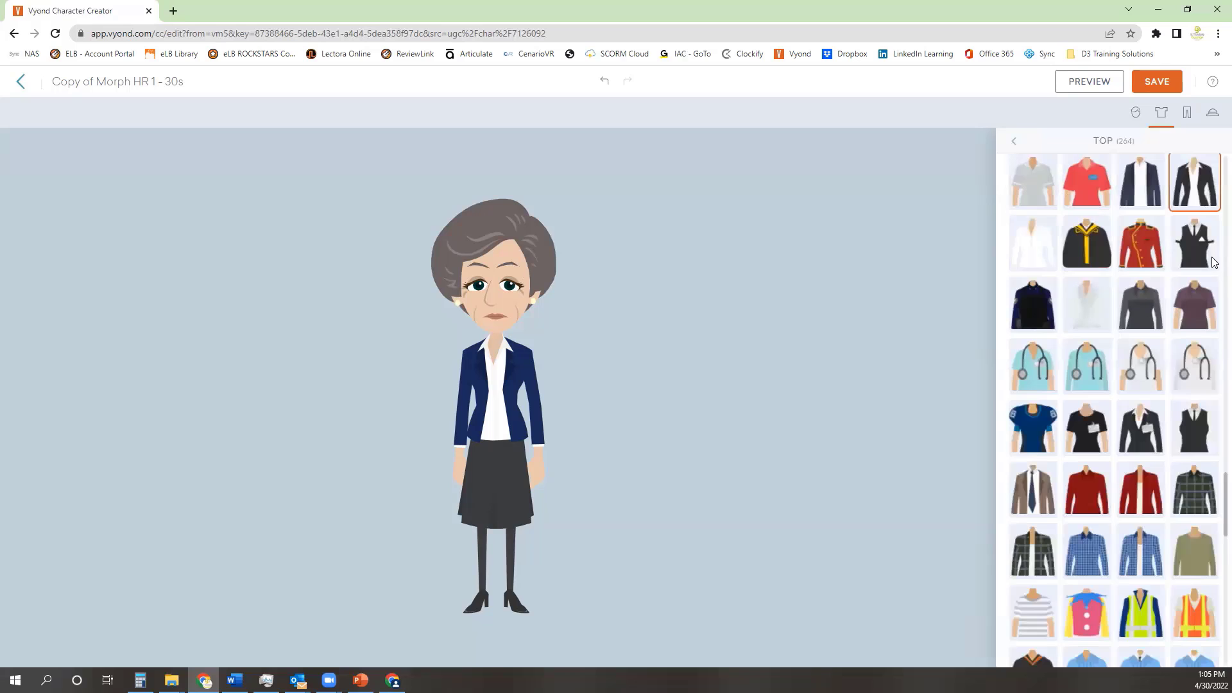
pyautogui.scroll(7, 1214, 270)
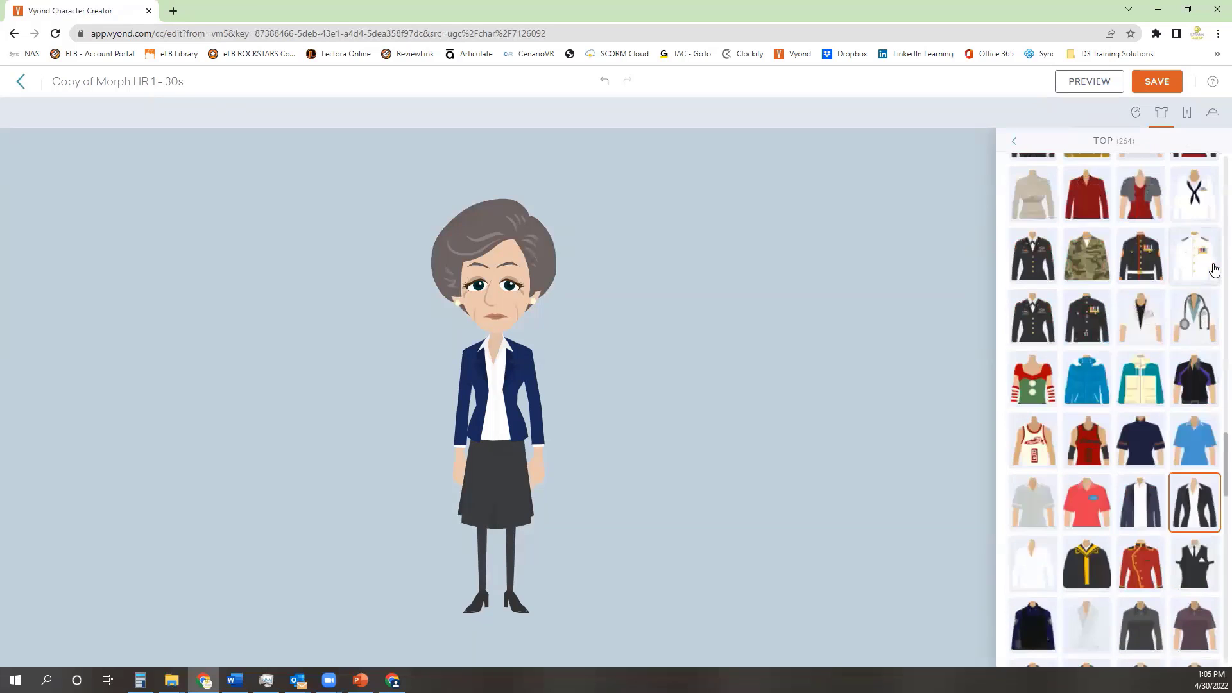
pyautogui.scroll(3, 1214, 270)
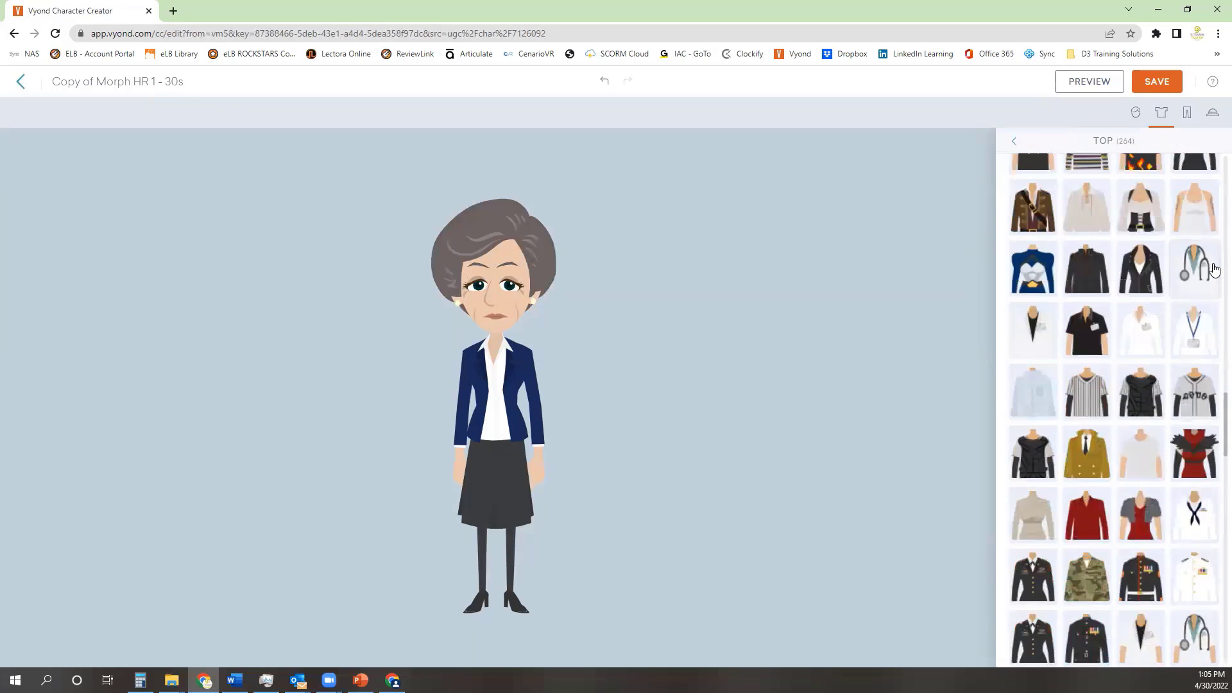
pyautogui.scroll(5, 1214, 270)
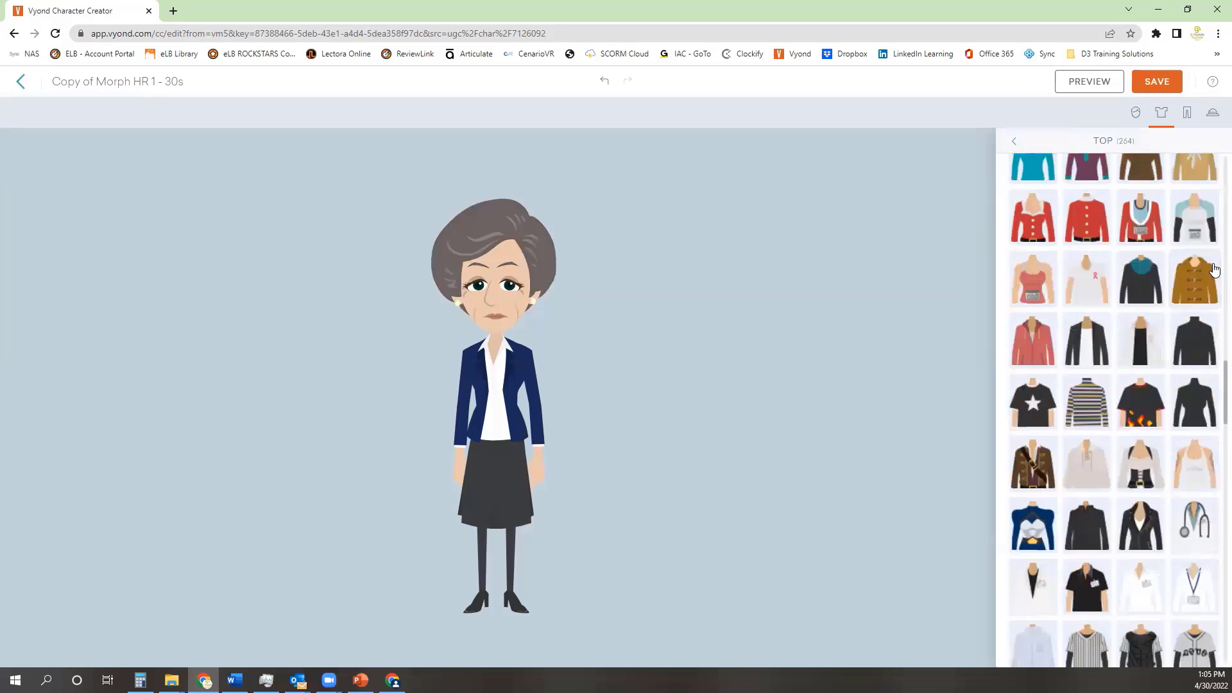
pyautogui.scroll(15, 1214, 270)
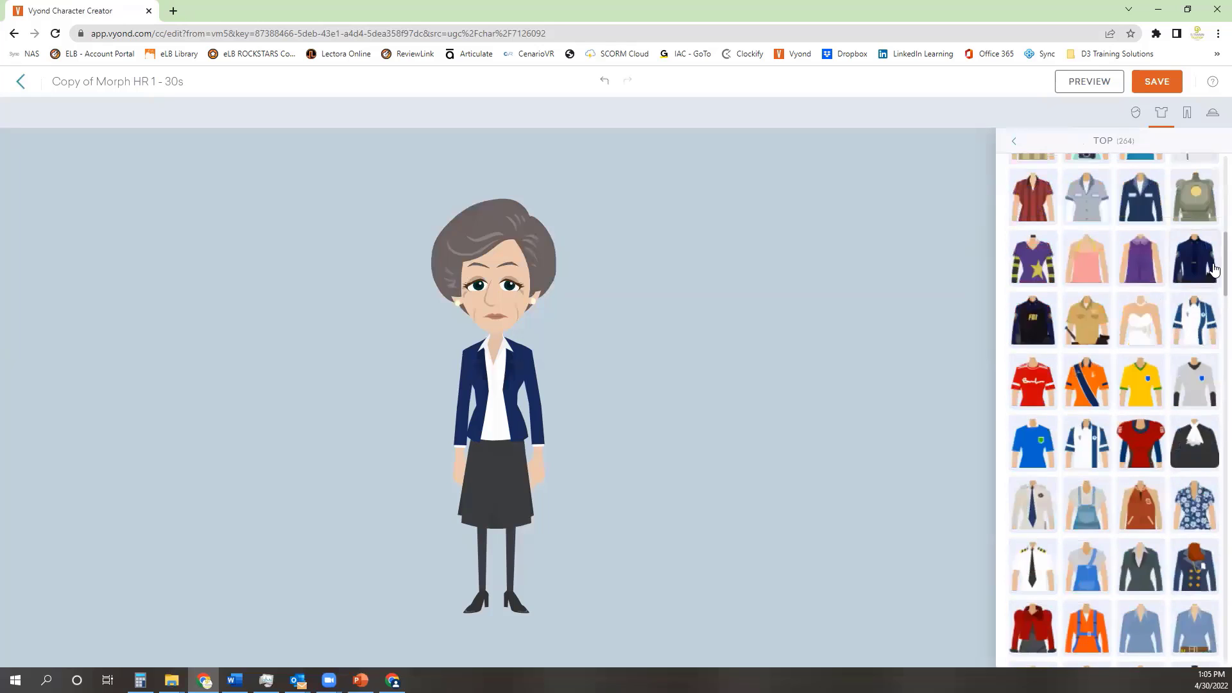
pyautogui.scroll(3, 1214, 270)
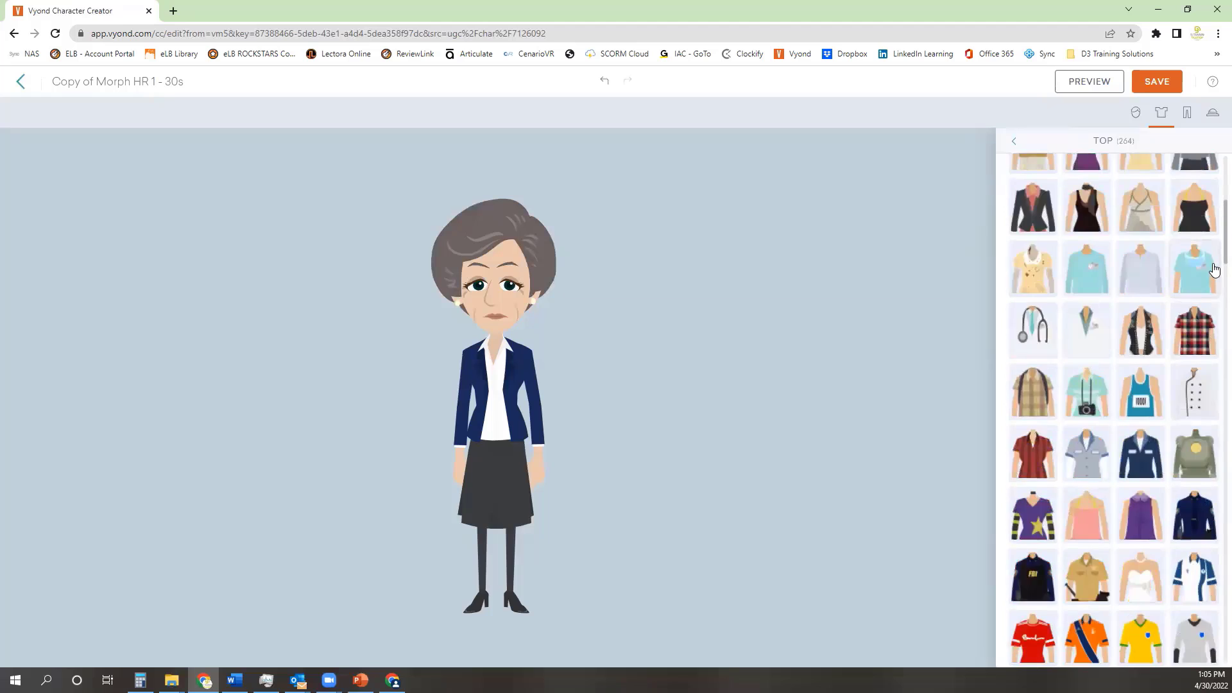
pyautogui.scroll(1, 1214, 271)
pyautogui.click(1196, 230)
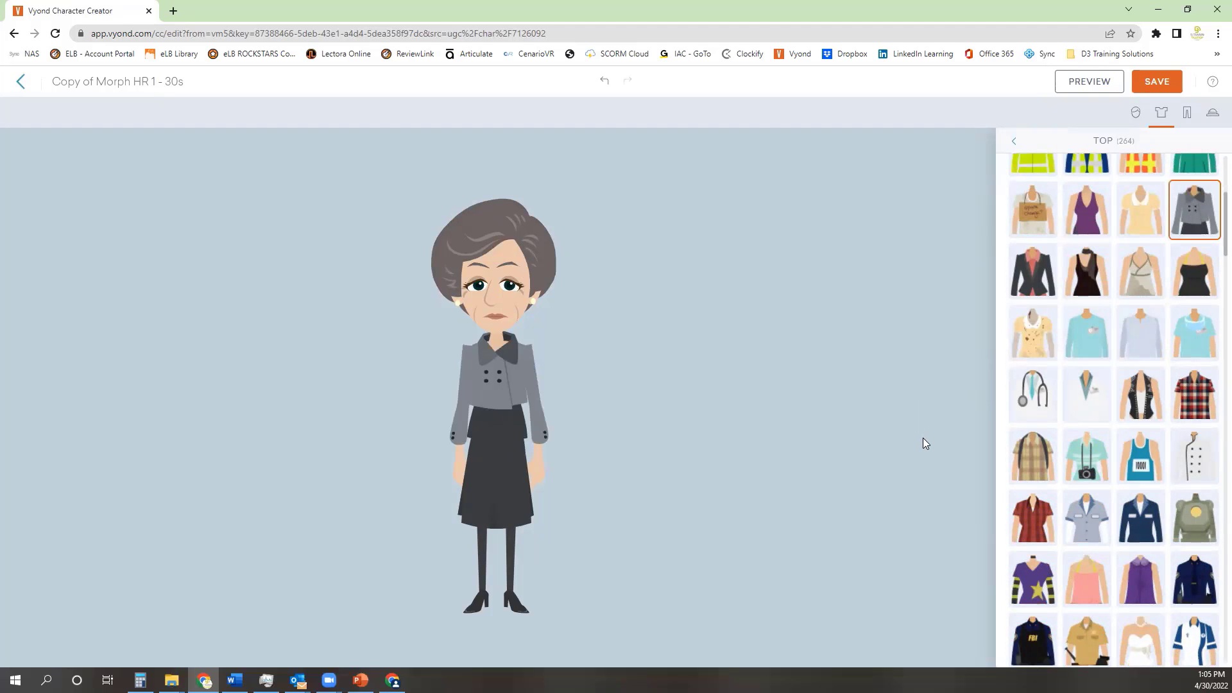
# Step: Give the character the thin-framed rectangular glasses from the eyewear collection and color the frames black
pyautogui.click(1137, 115)
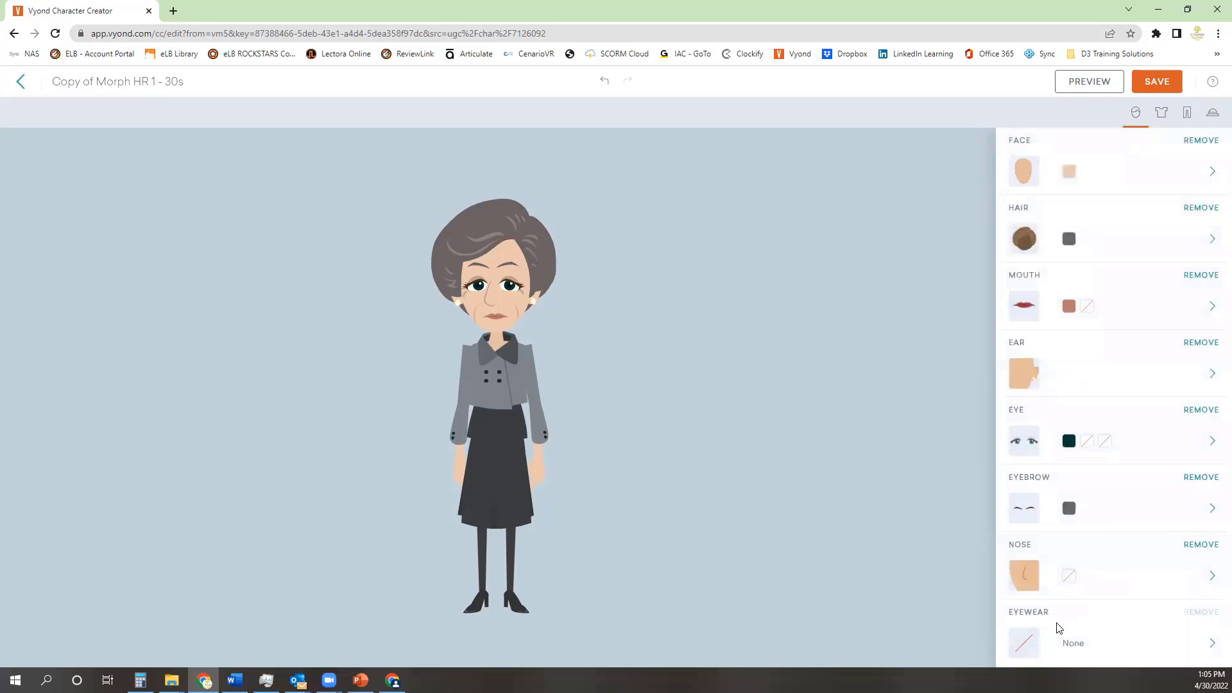
pyautogui.click(1028, 645)
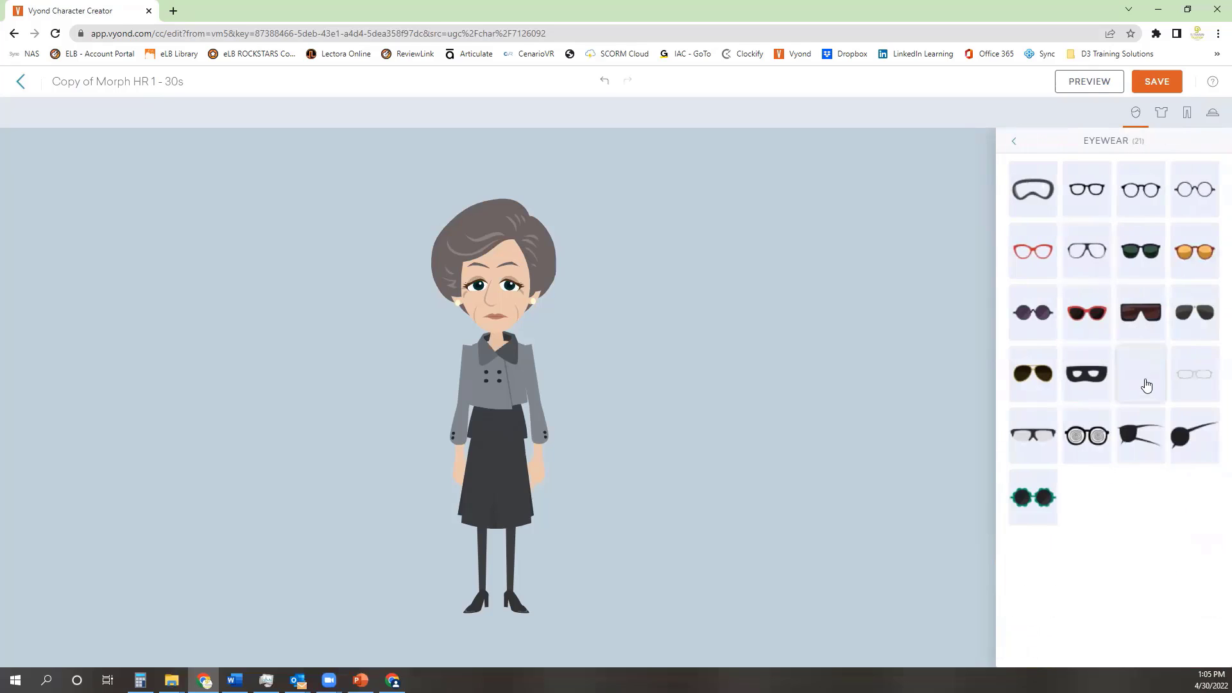
pyautogui.click(1146, 386)
pyautogui.click(1014, 144)
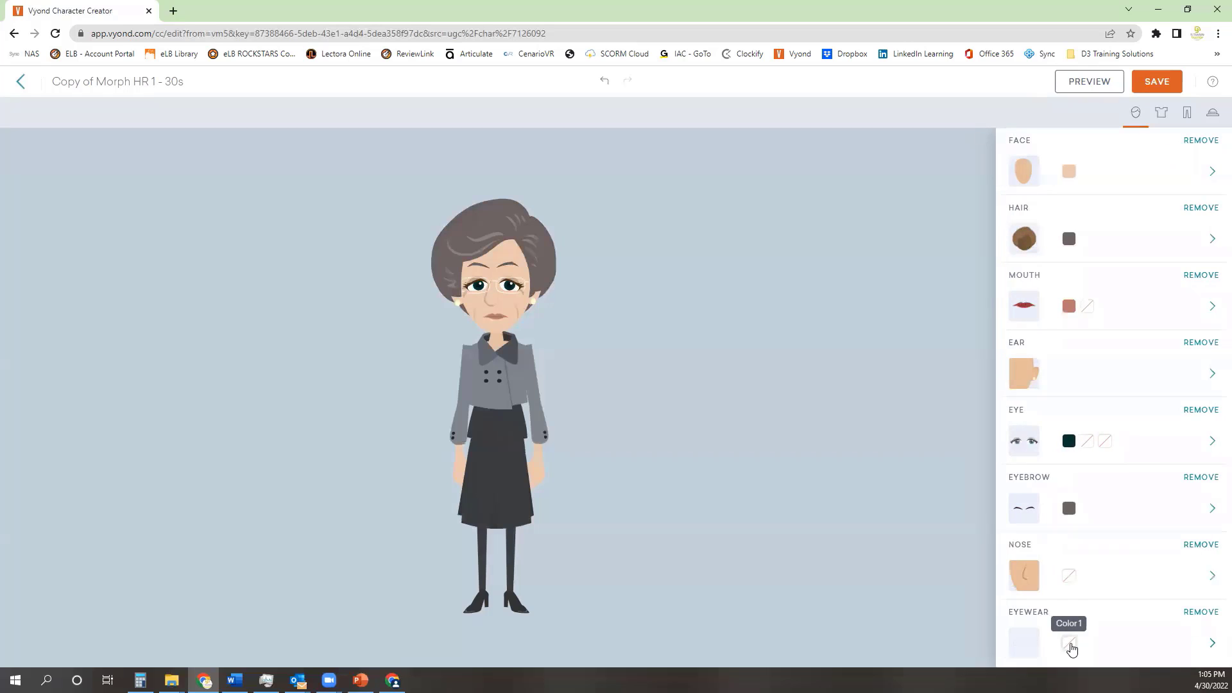
pyautogui.click(1070, 644)
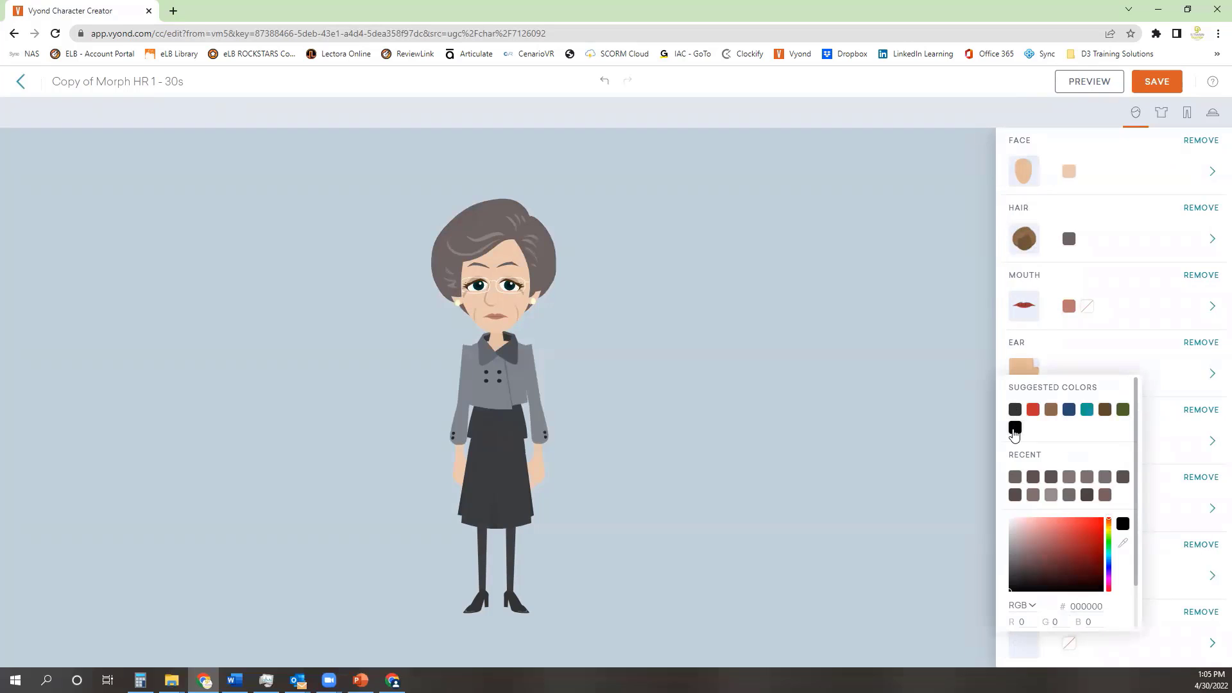
pyautogui.click(1015, 429)
pyautogui.click(912, 423)
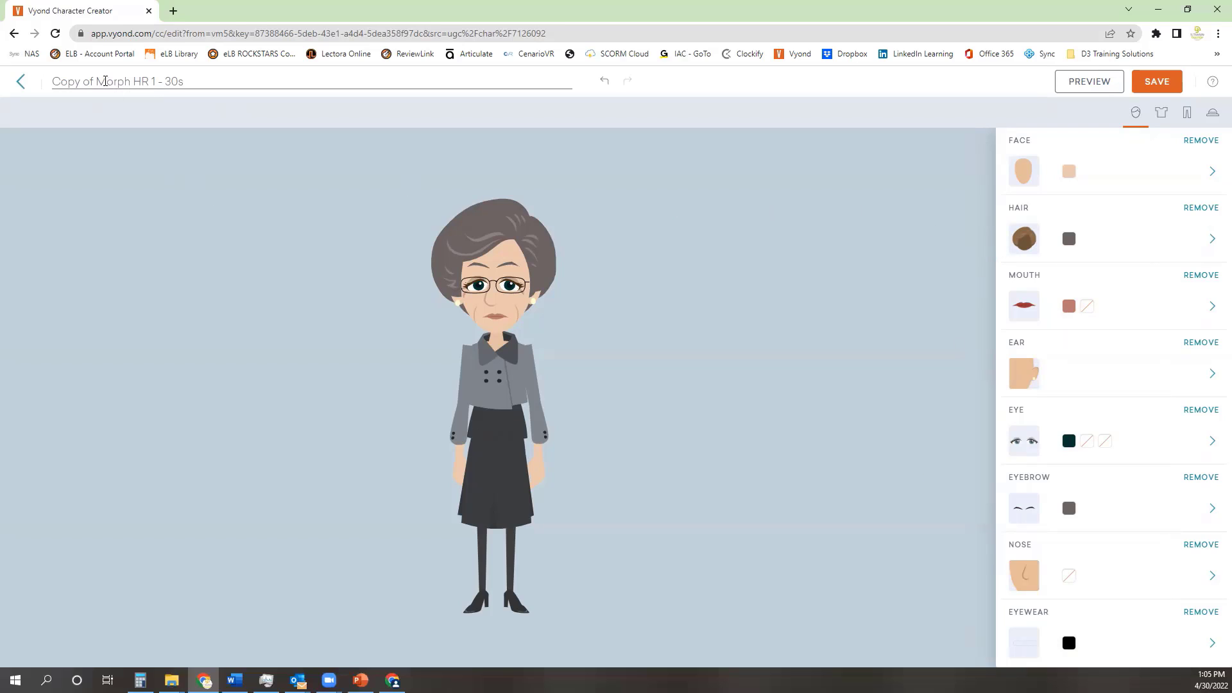
# Step: Rename the character as Morph HR 1 - 60s and save it
pyautogui.click(99, 78)
pyautogui.click(98, 81)
pyautogui.moveTo(131, 81); pyautogui.dragTo(14, 80)
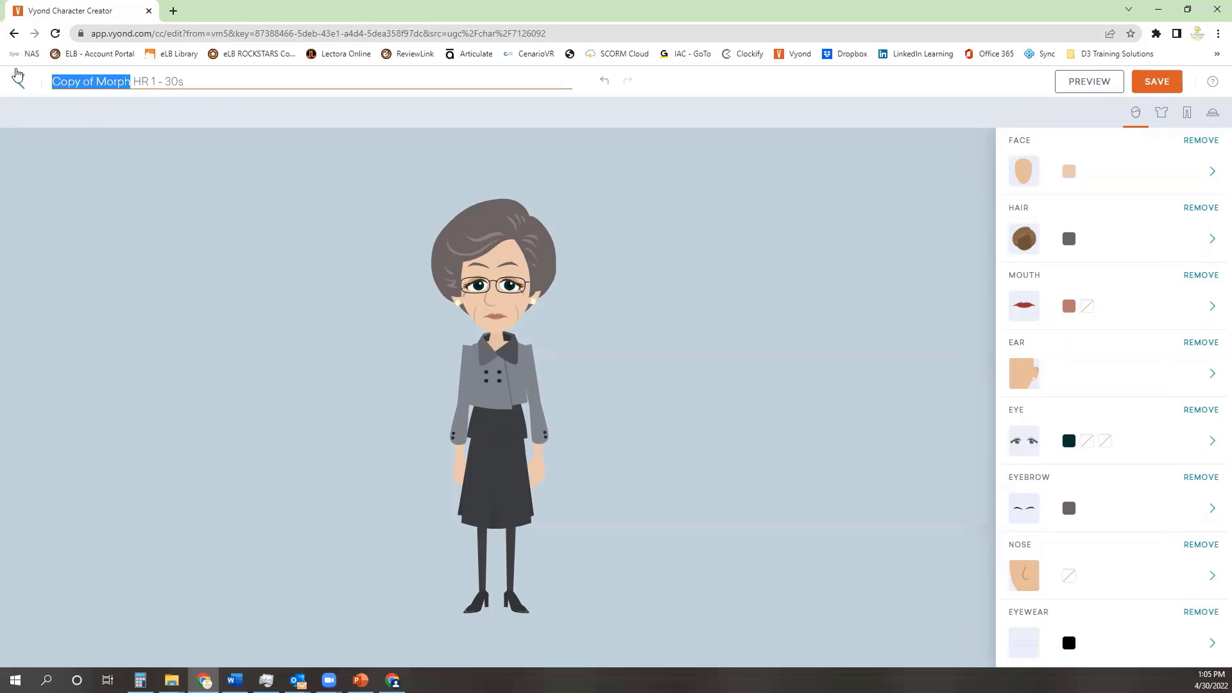
pyautogui.write('Morph')
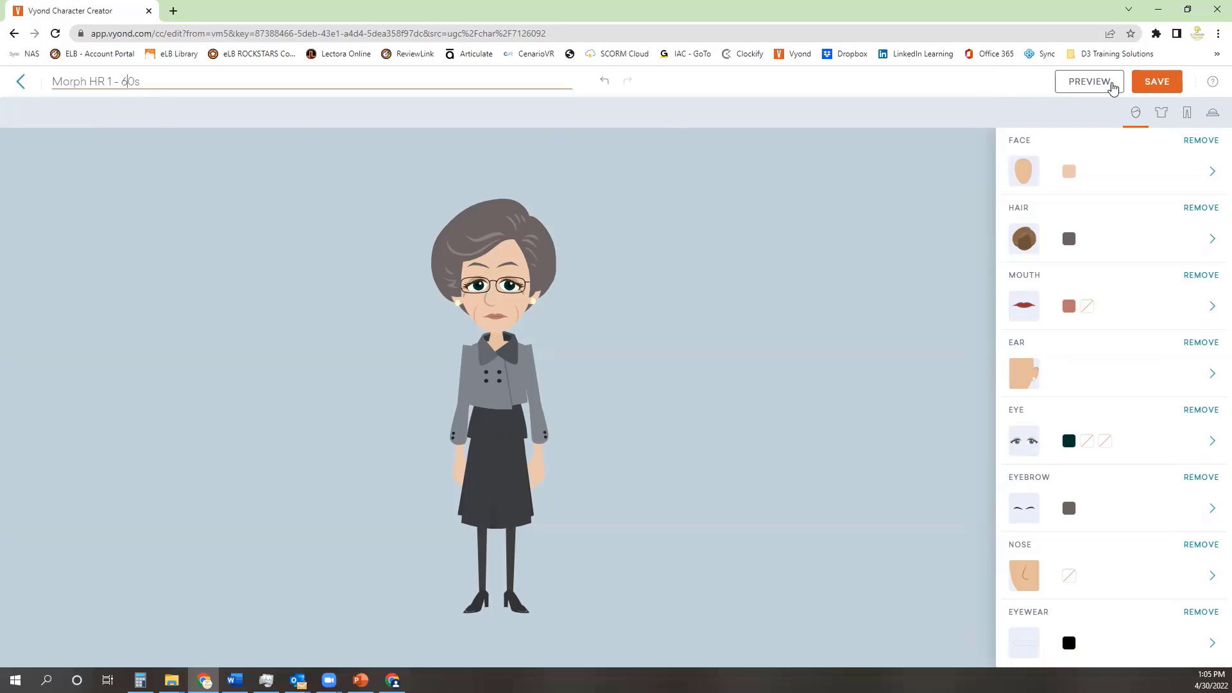
pyautogui.click(1157, 82)
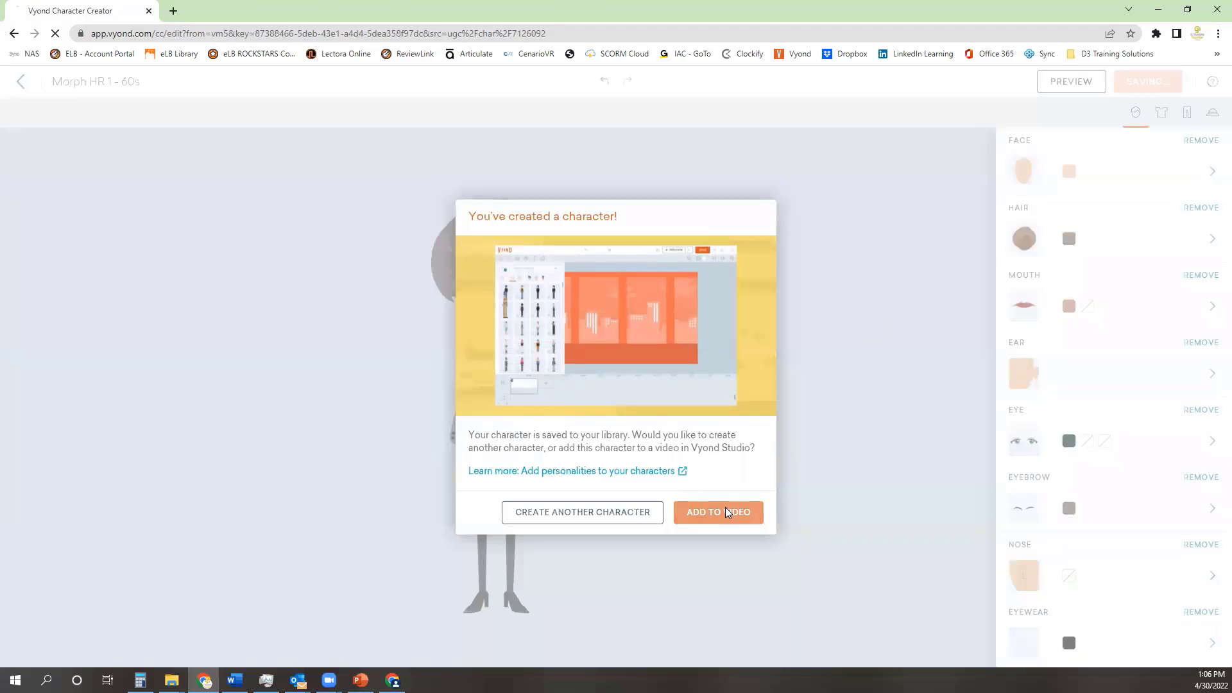
# Step: Go from the saved character to the Demo video and place Morph HR 1 - 60s at the right end of the row in scene 10
pyautogui.click(727, 510)
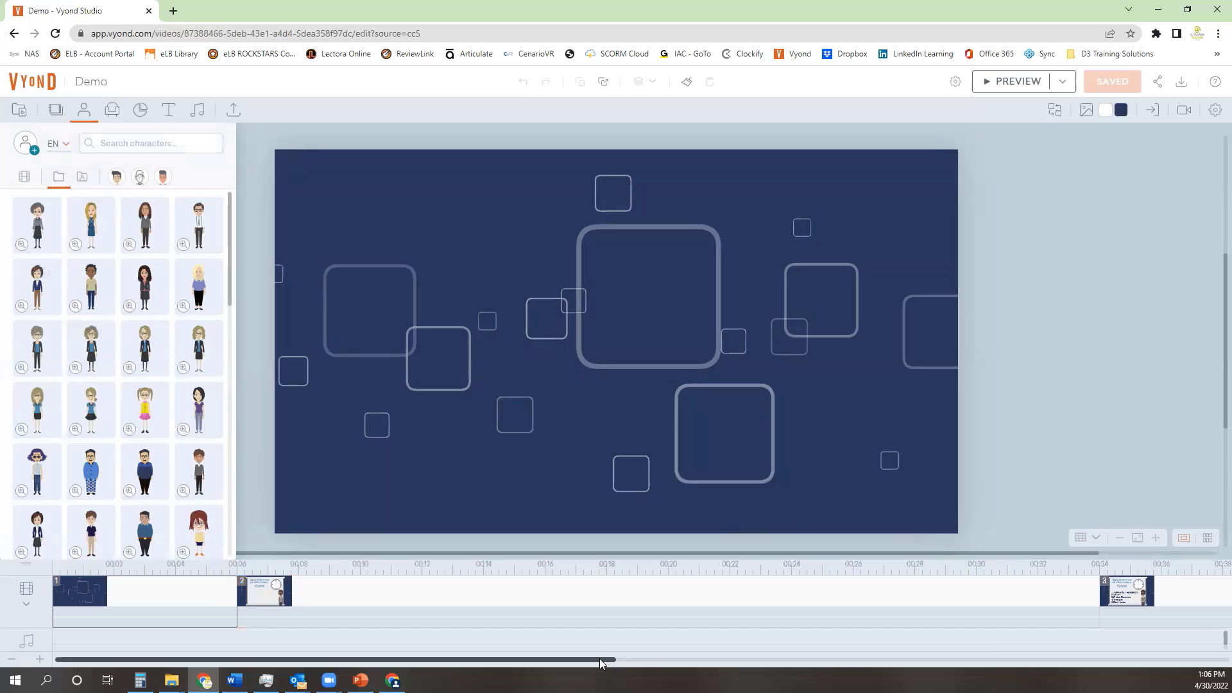
pyautogui.moveTo(600, 661); pyautogui.dragTo(1079, 661)
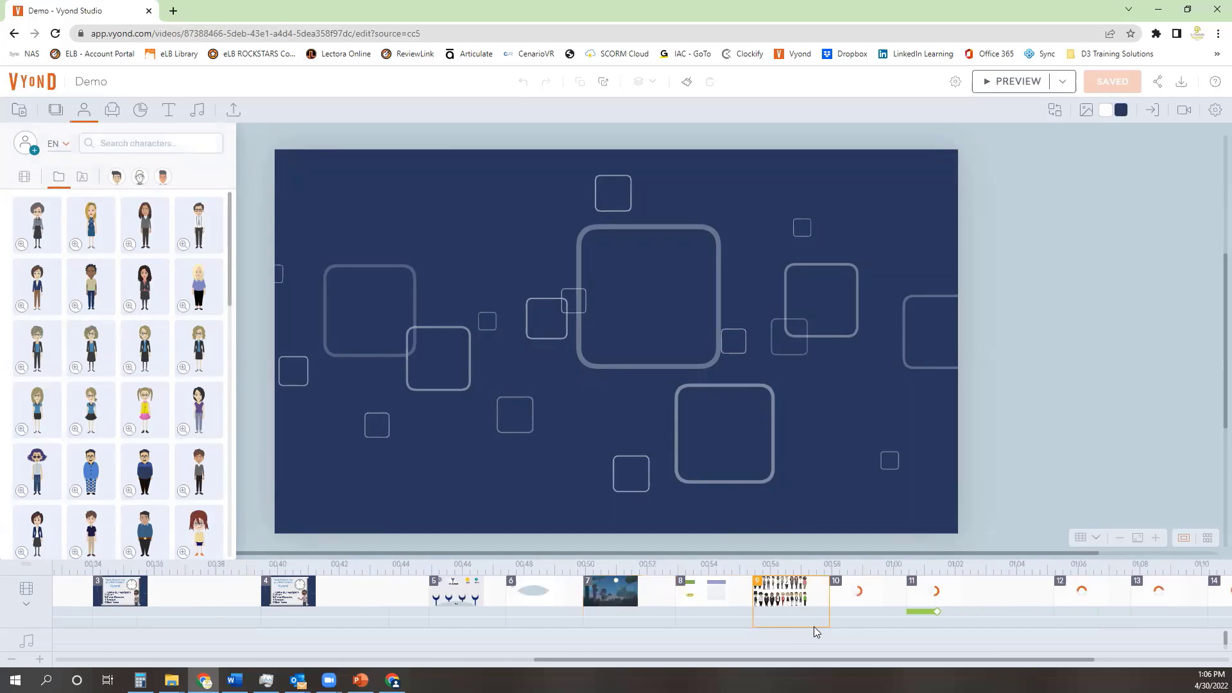
pyautogui.click(851, 599)
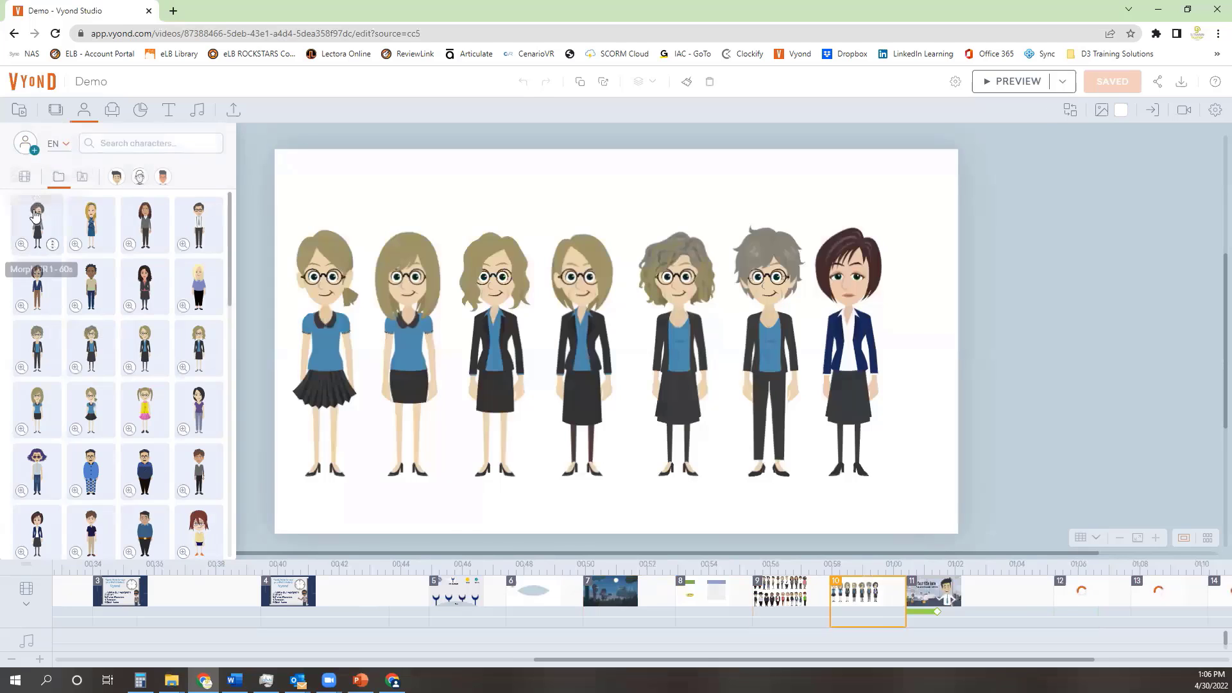
pyautogui.moveTo(35, 215); pyautogui.dragTo(918, 328)
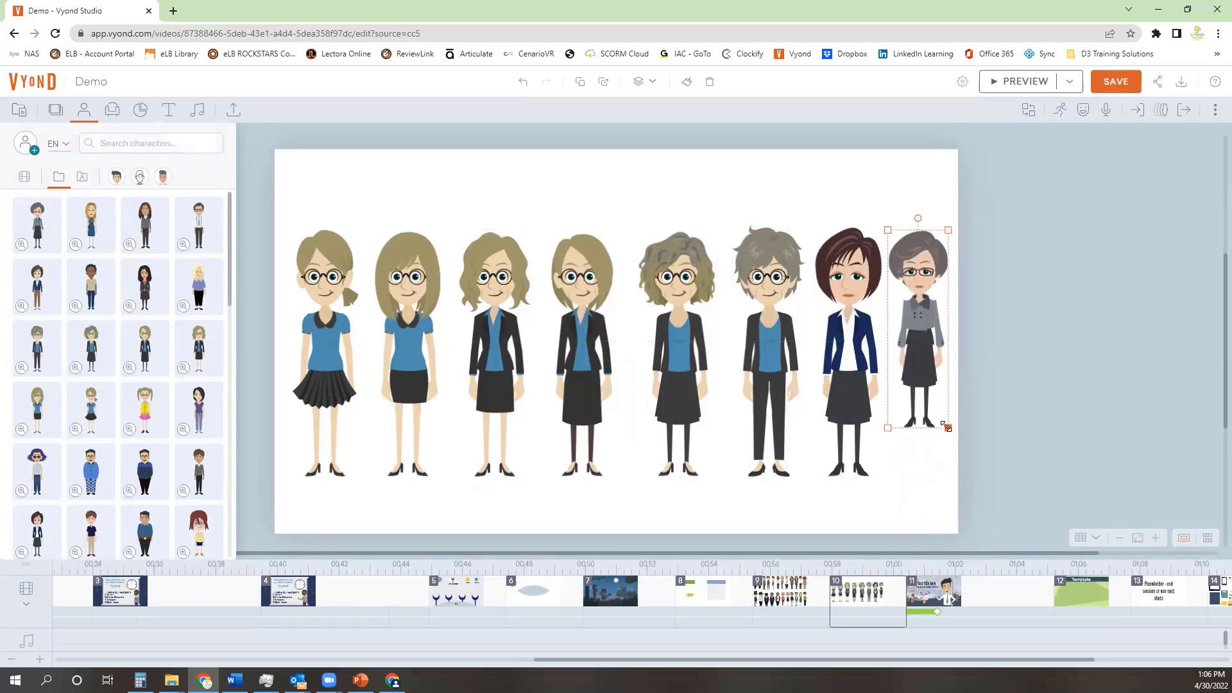
# Step: Enlarge the 60s character to match the row's height and shift the navy-blazer character slightly away from it
pyautogui.moveTo(946, 427); pyautogui.dragTo(958, 479)
pyautogui.moveTo(934, 398); pyautogui.dragTo(923, 393)
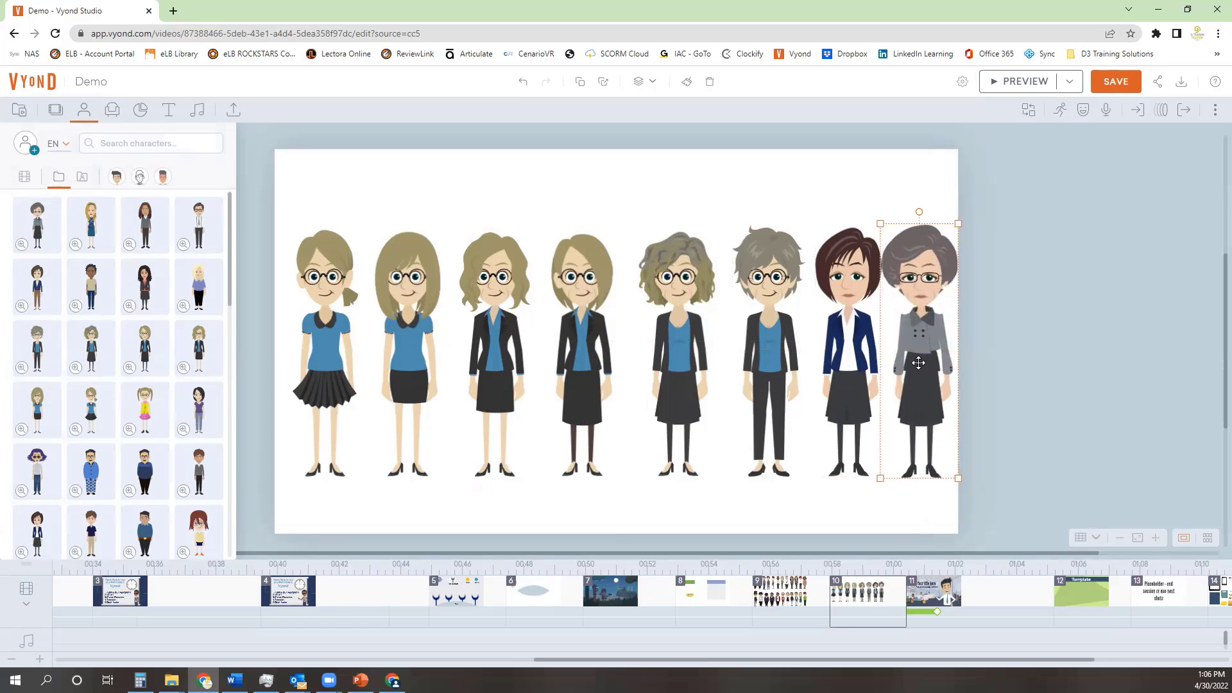
pyautogui.click(1020, 385)
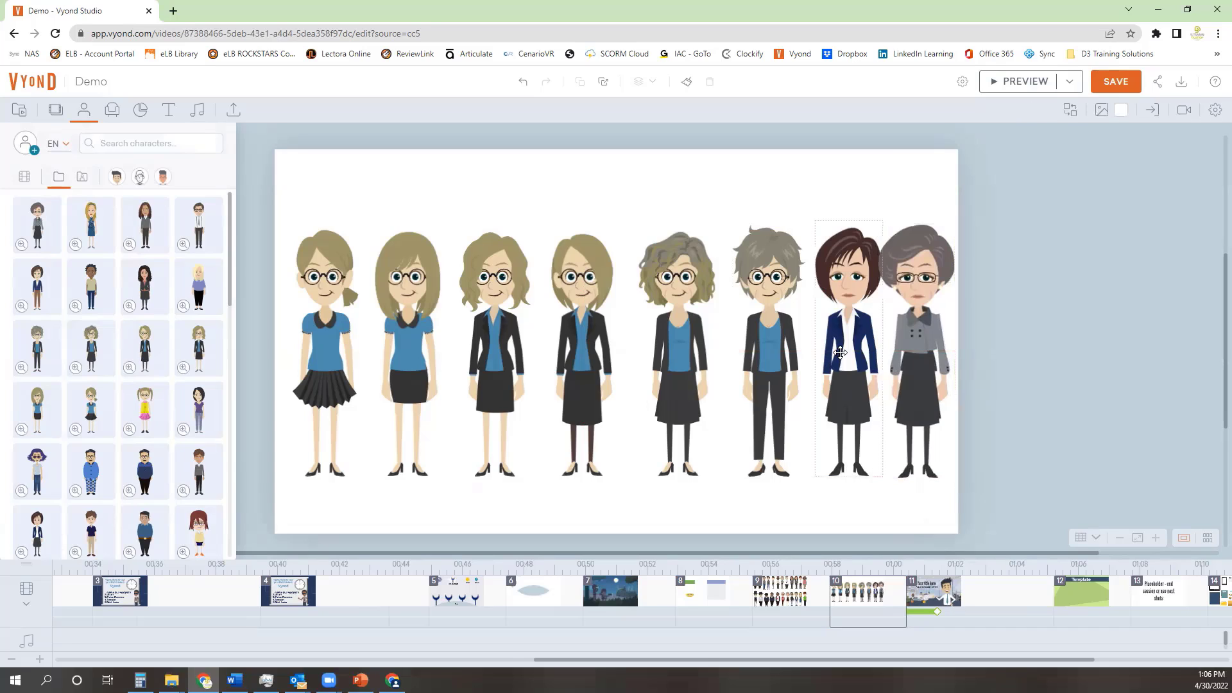
pyautogui.moveTo(841, 352); pyautogui.dragTo(835, 352)
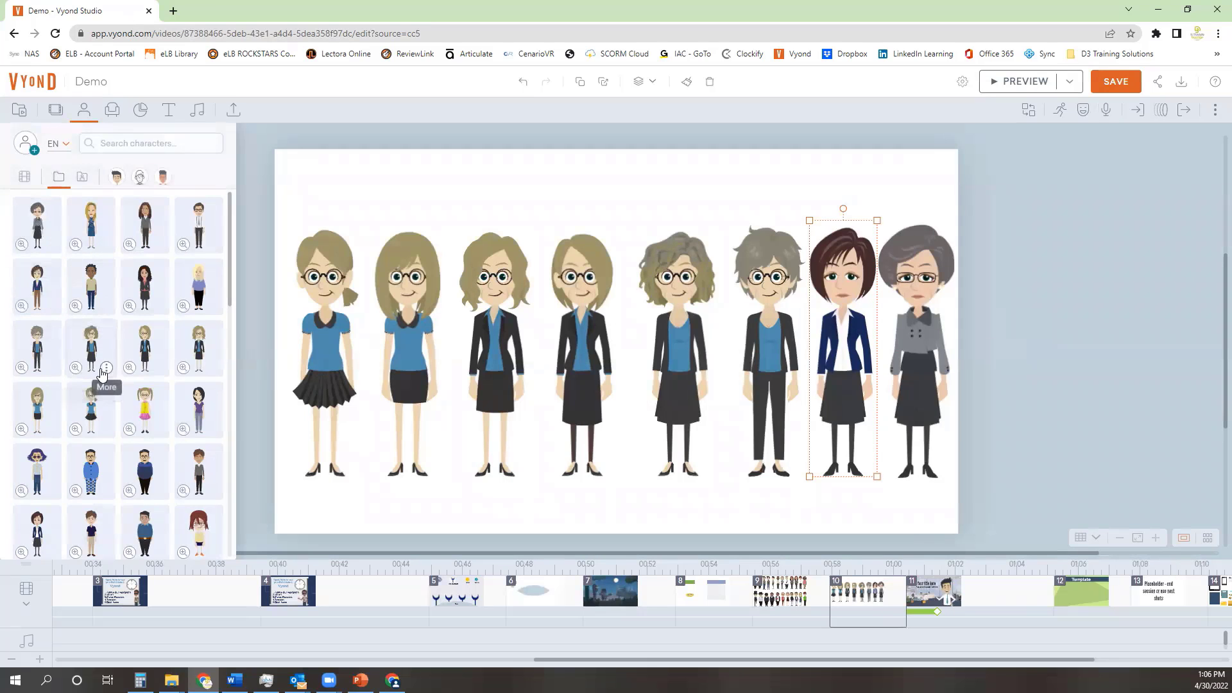
# Step: Browse the custom characters in the video libraries, including the shared character collection in the EP13_Slide_2.2 video
pyautogui.scroll(-3, 103, 372)
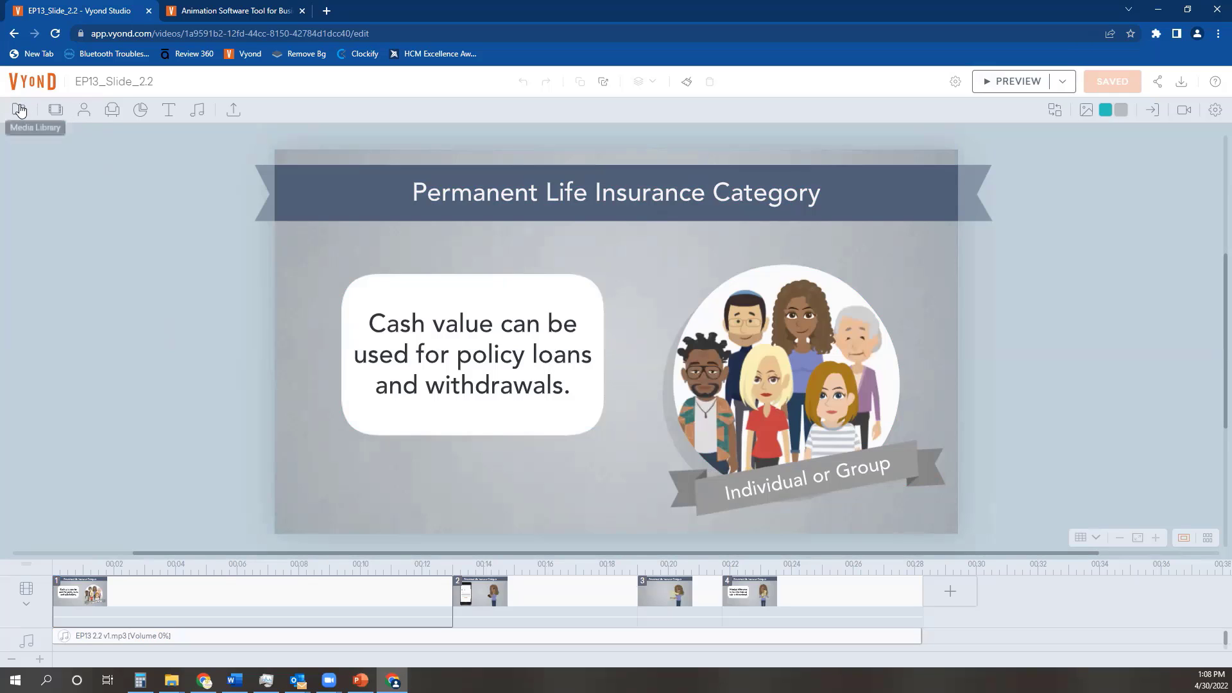
pyautogui.click(81, 113)
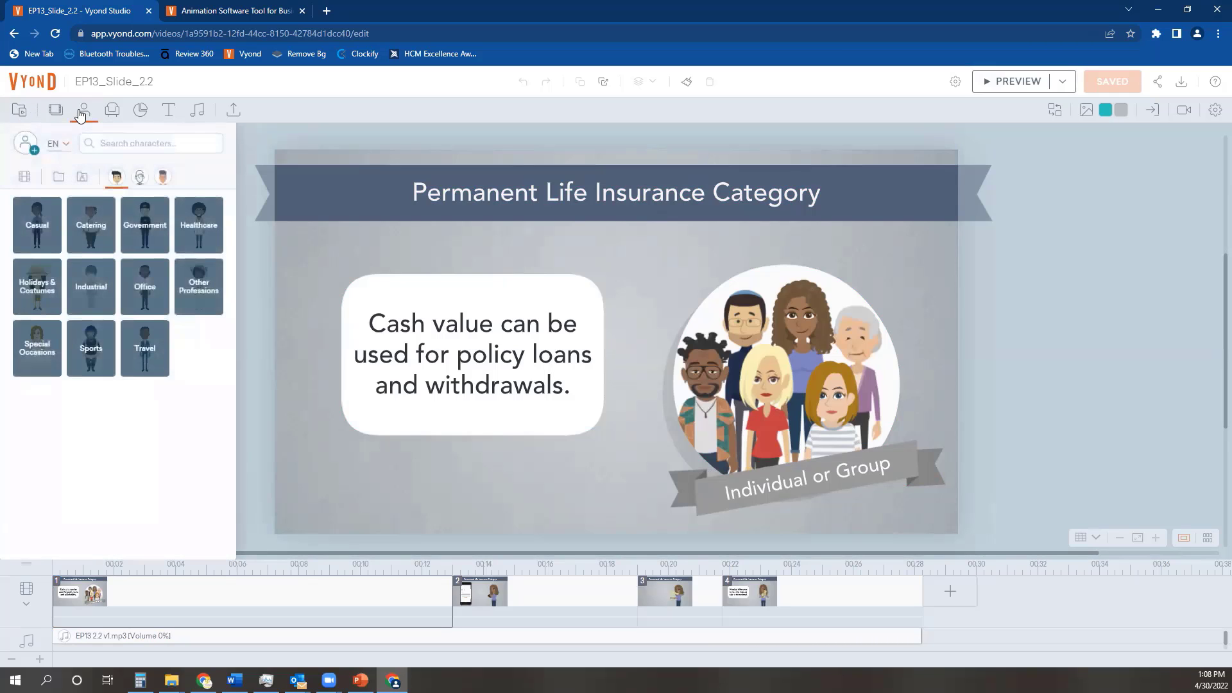
pyautogui.click(58, 182)
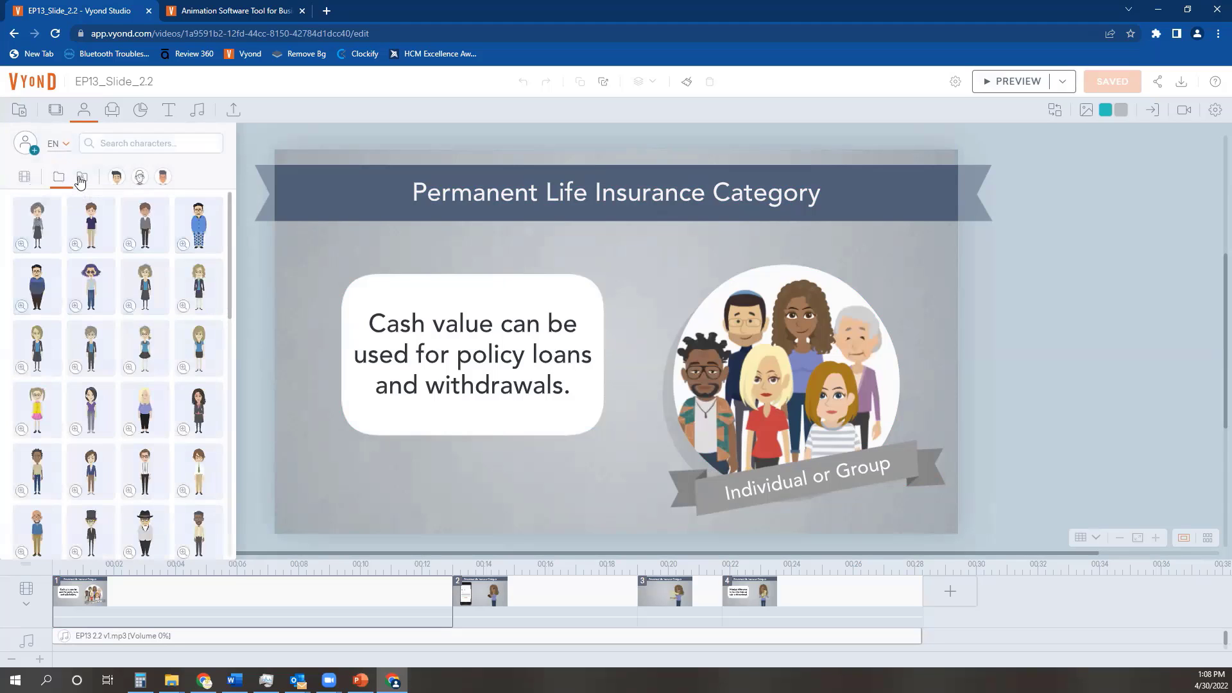
pyautogui.click(80, 182)
pyautogui.scroll(-3, 148, 275)
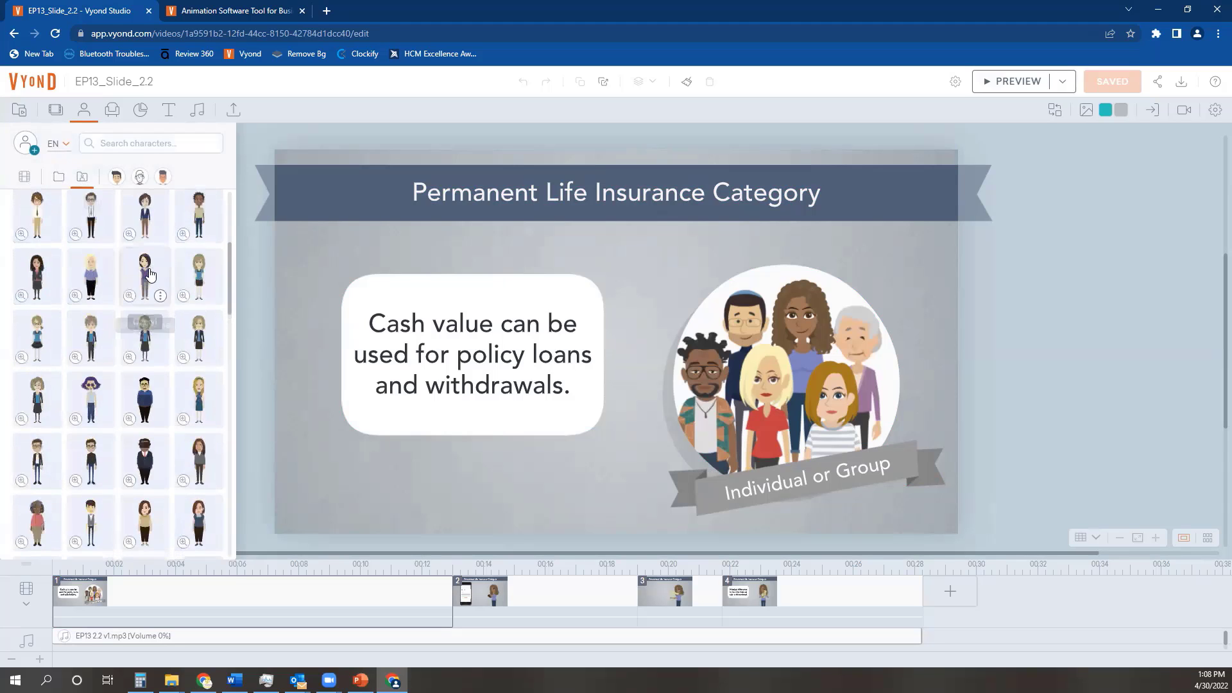
pyautogui.scroll(-1, 149, 275)
pyautogui.scroll(4, 149, 274)
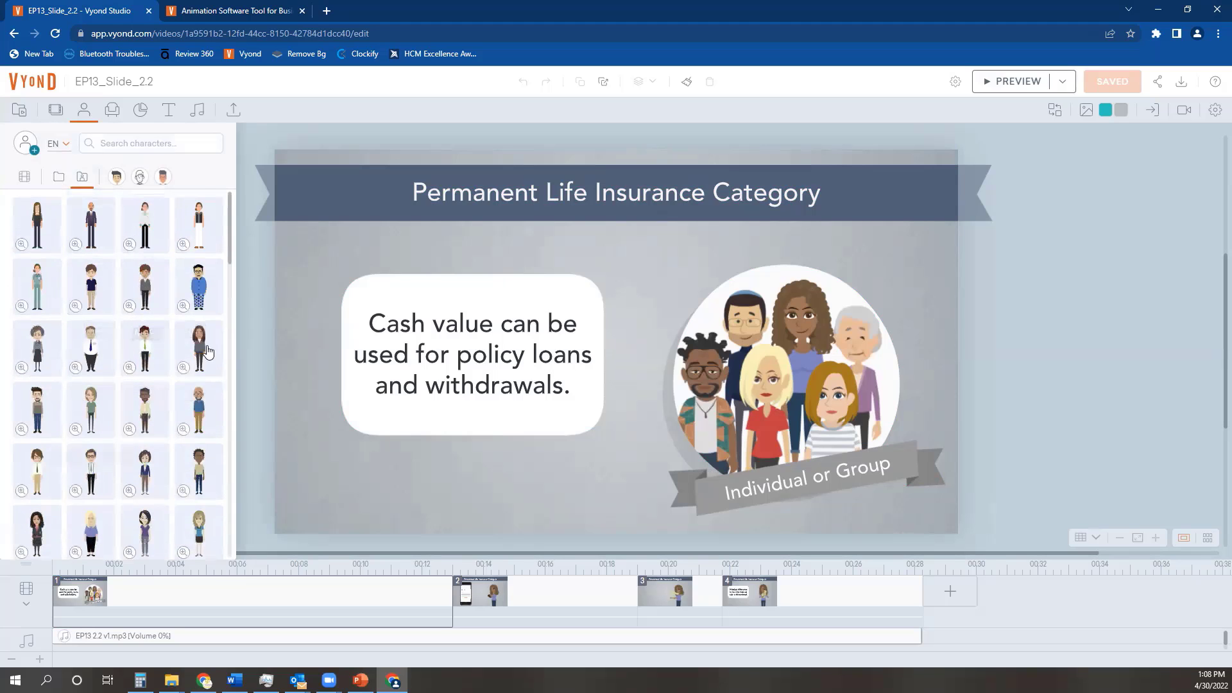
pyautogui.scroll(-5, 135, 350)
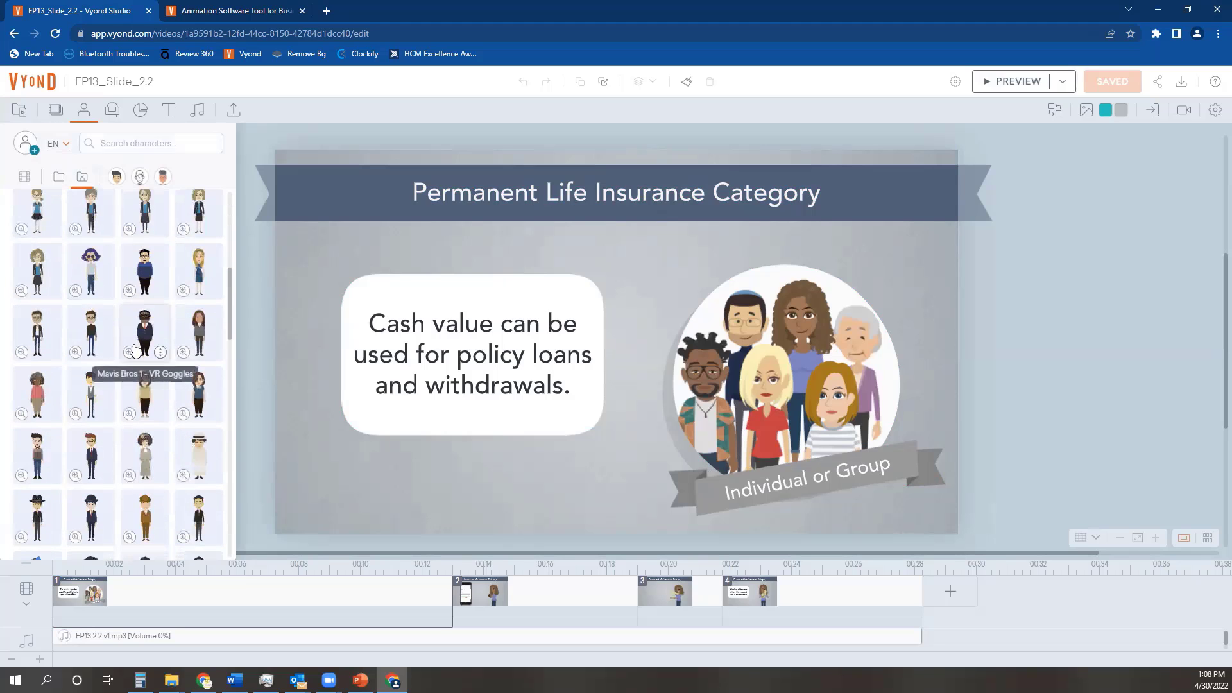
pyautogui.scroll(-2, 137, 389)
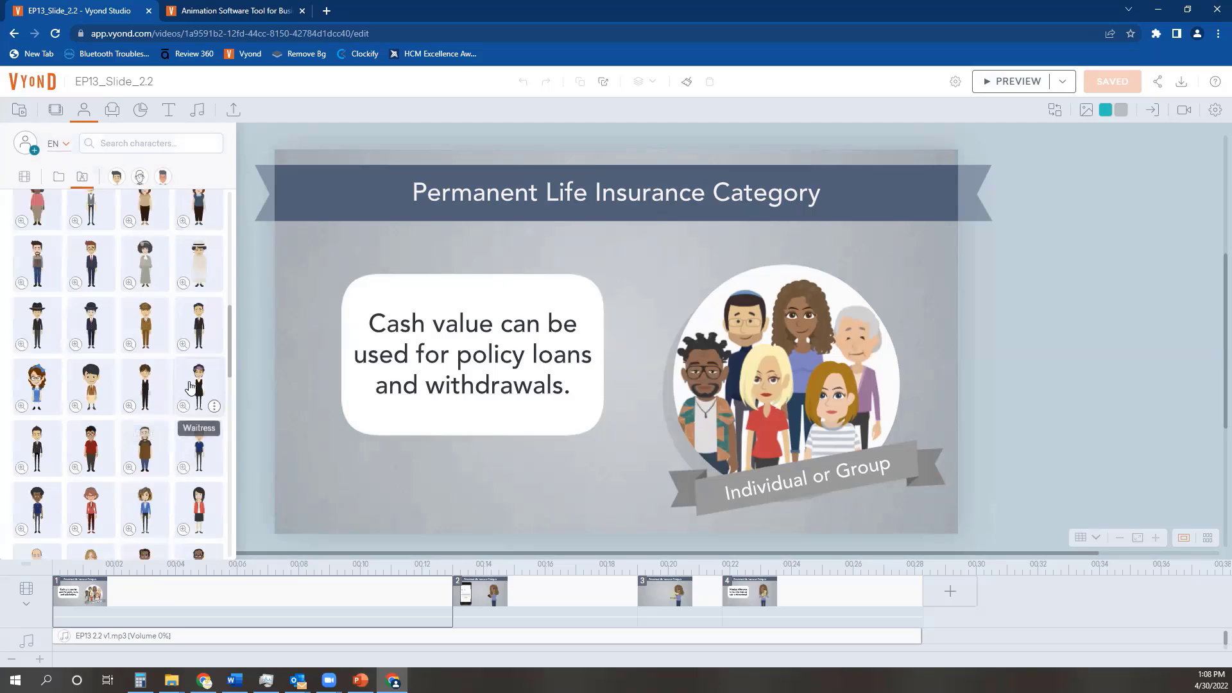
pyautogui.scroll(-5, 191, 475)
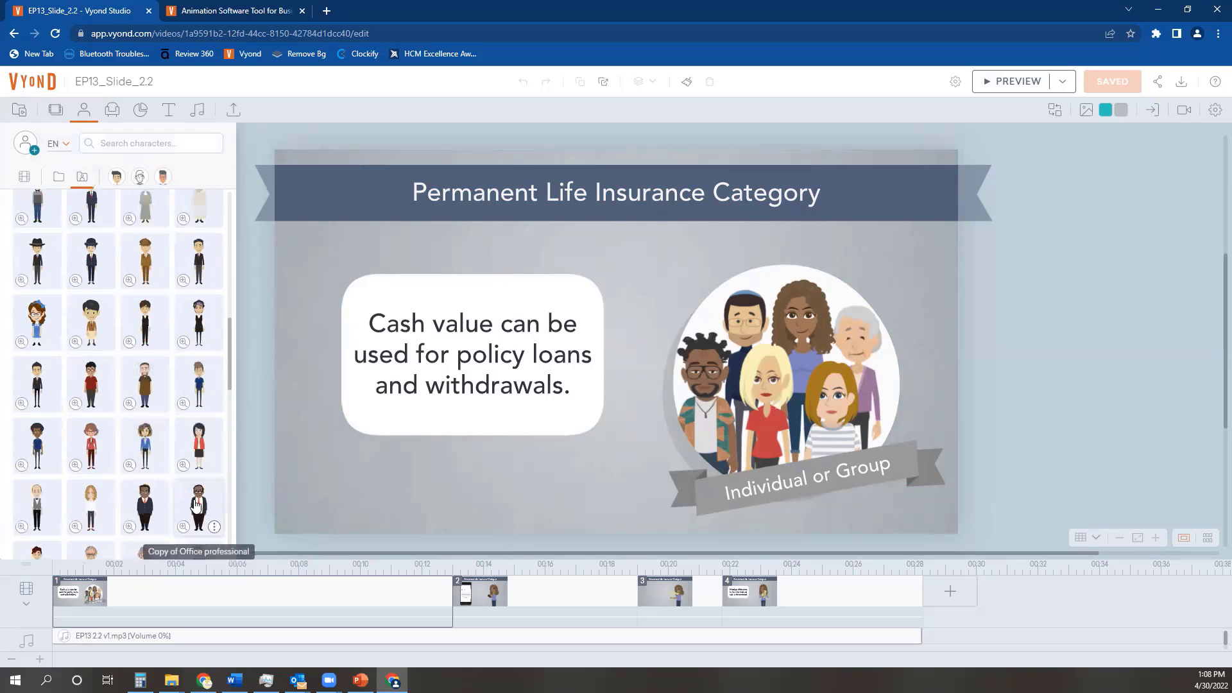
# Step: Look through the remaining shared characters and return to the Demo video to view scene 11, the office title scene
pyautogui.scroll(-4, 193, 487)
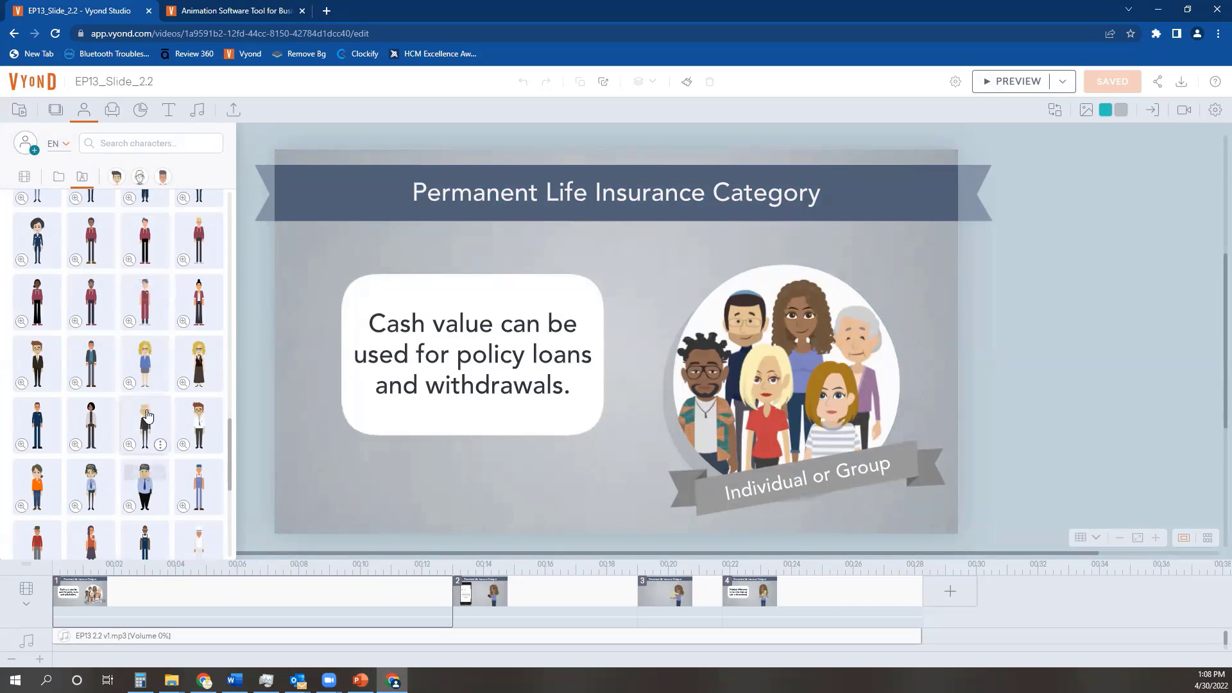
pyautogui.click(311, 591)
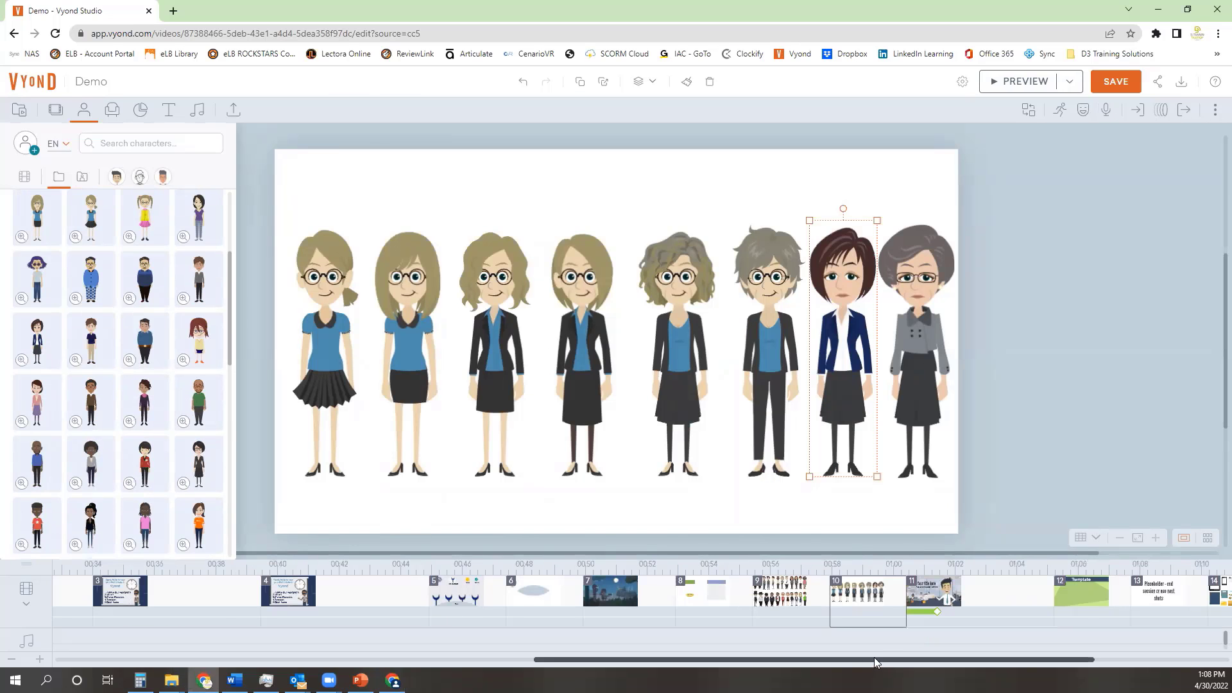
pyautogui.moveTo(874, 659); pyautogui.dragTo(924, 660)
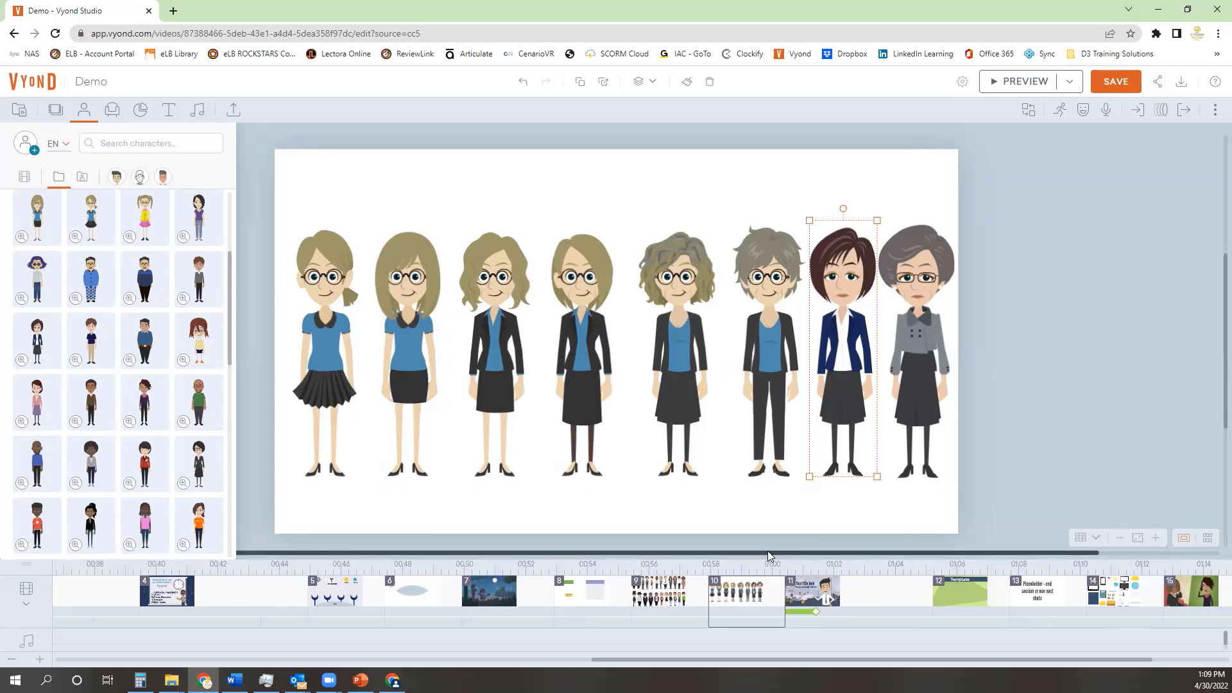
pyautogui.click(815, 597)
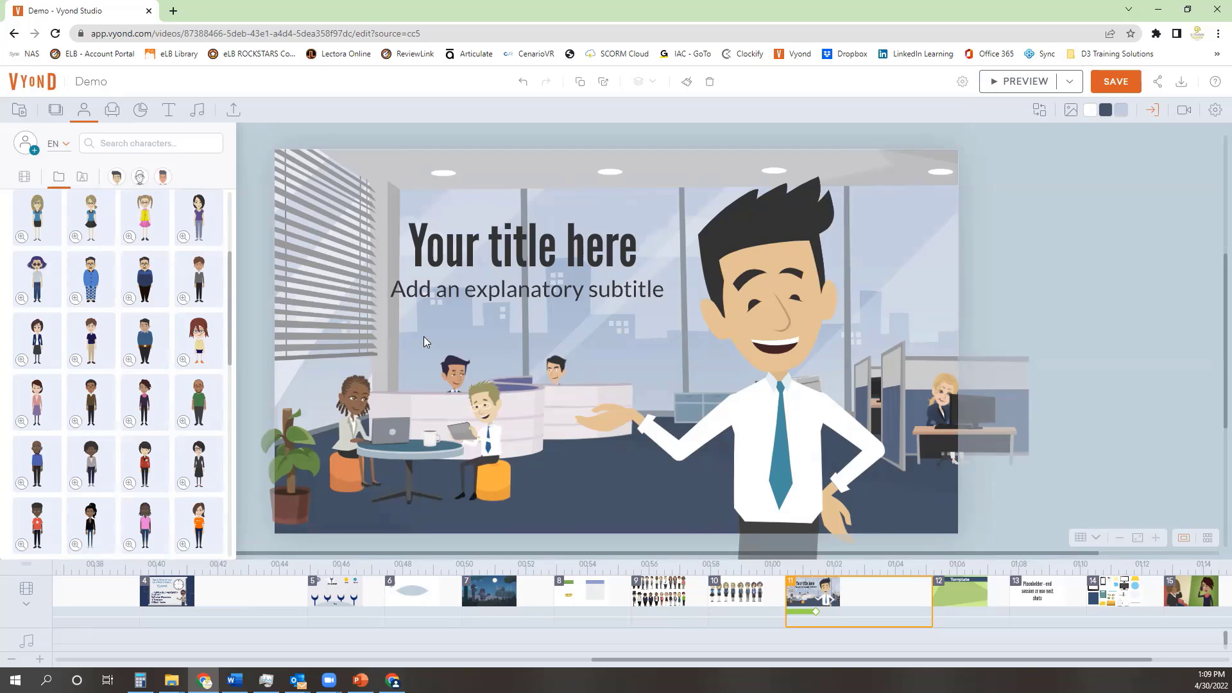
# Step: Browse the scene library in the Demo video and show scene 12, the green Template scene
pyautogui.click(59, 179)
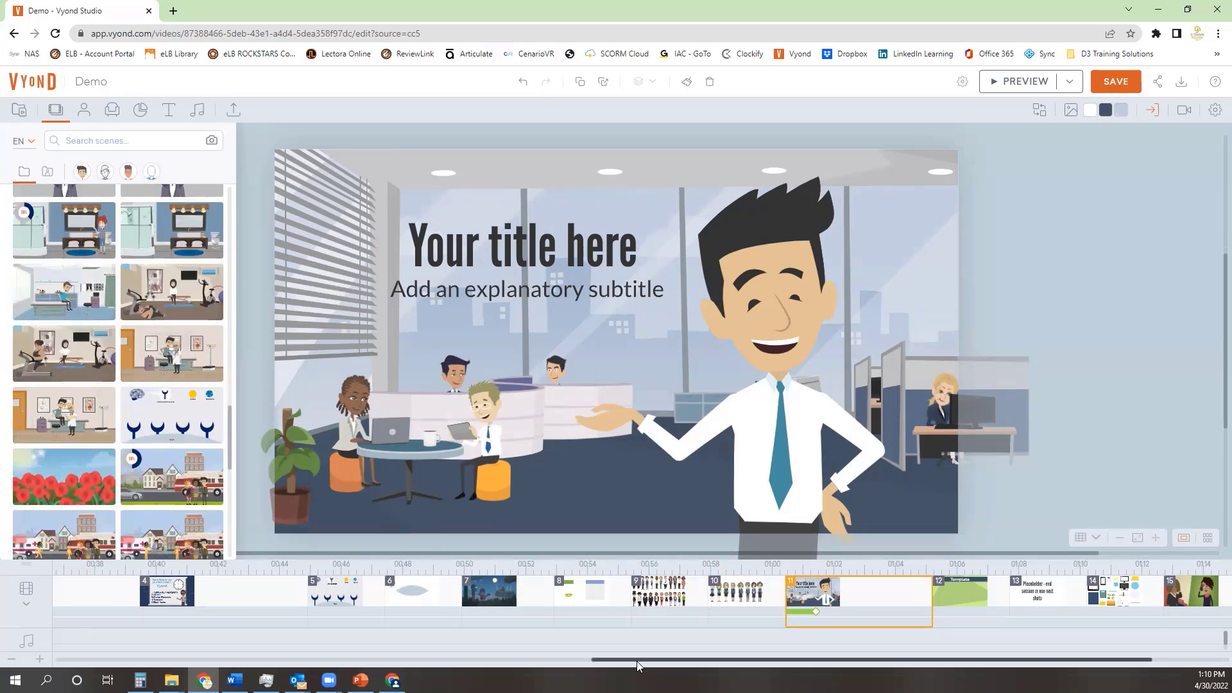
pyautogui.moveTo(637, 660); pyautogui.dragTo(715, 660)
pyautogui.click(783, 594)
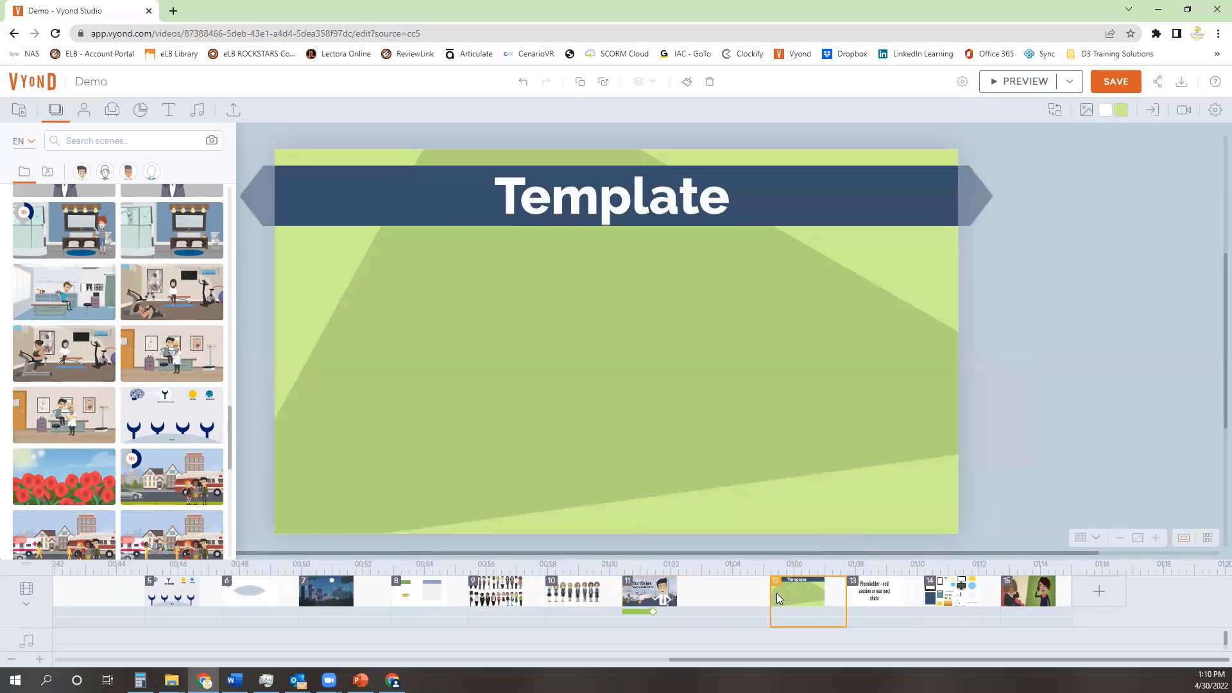
# Step: Leave the Demo video editor and go up to the Your Videos list to find Master Template
pyautogui.click(25, 92)
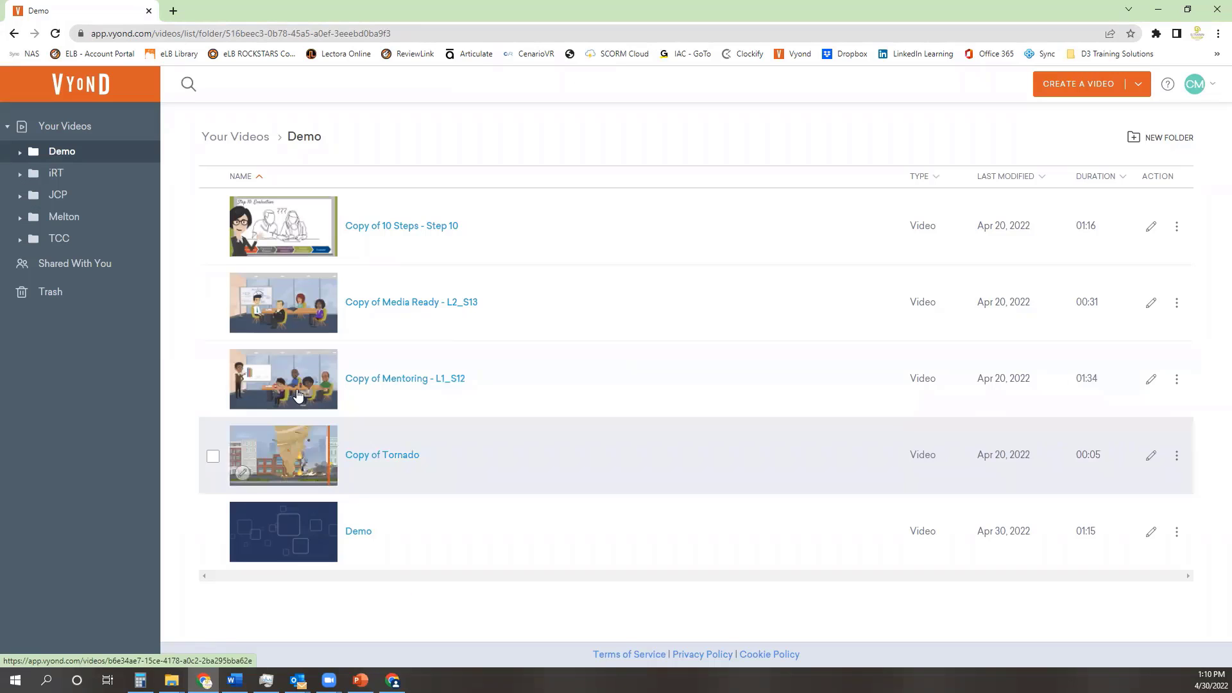
pyautogui.click(215, 137)
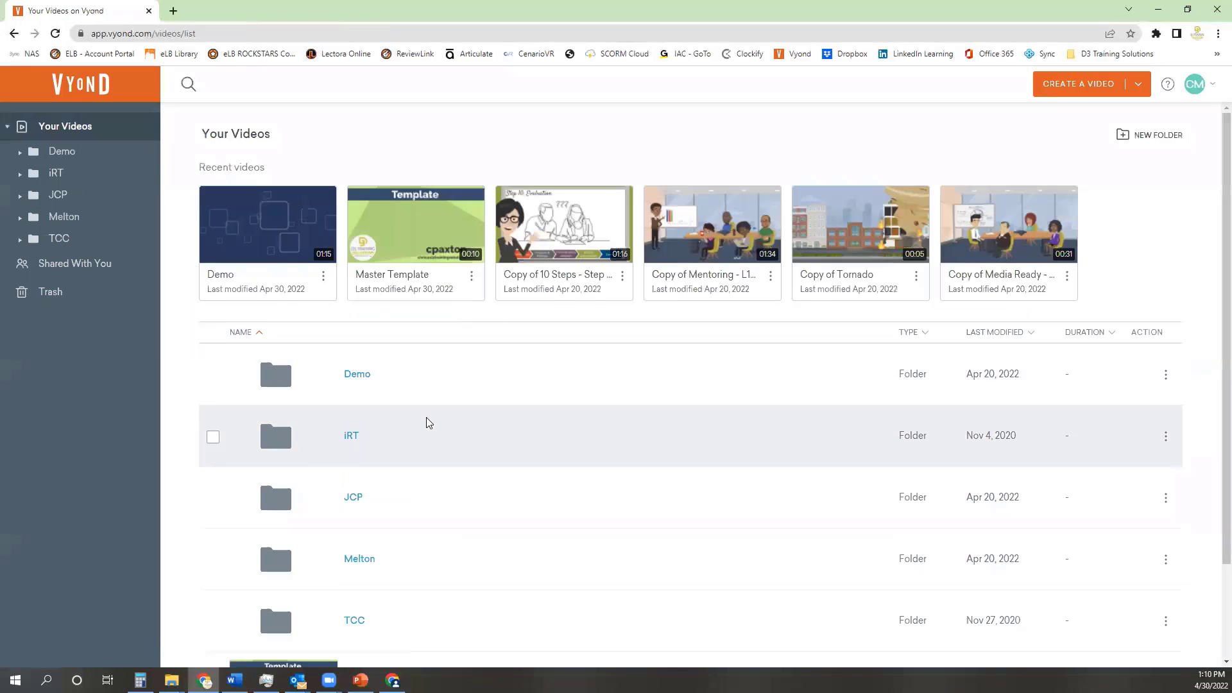
pyautogui.scroll(-3, 426, 421)
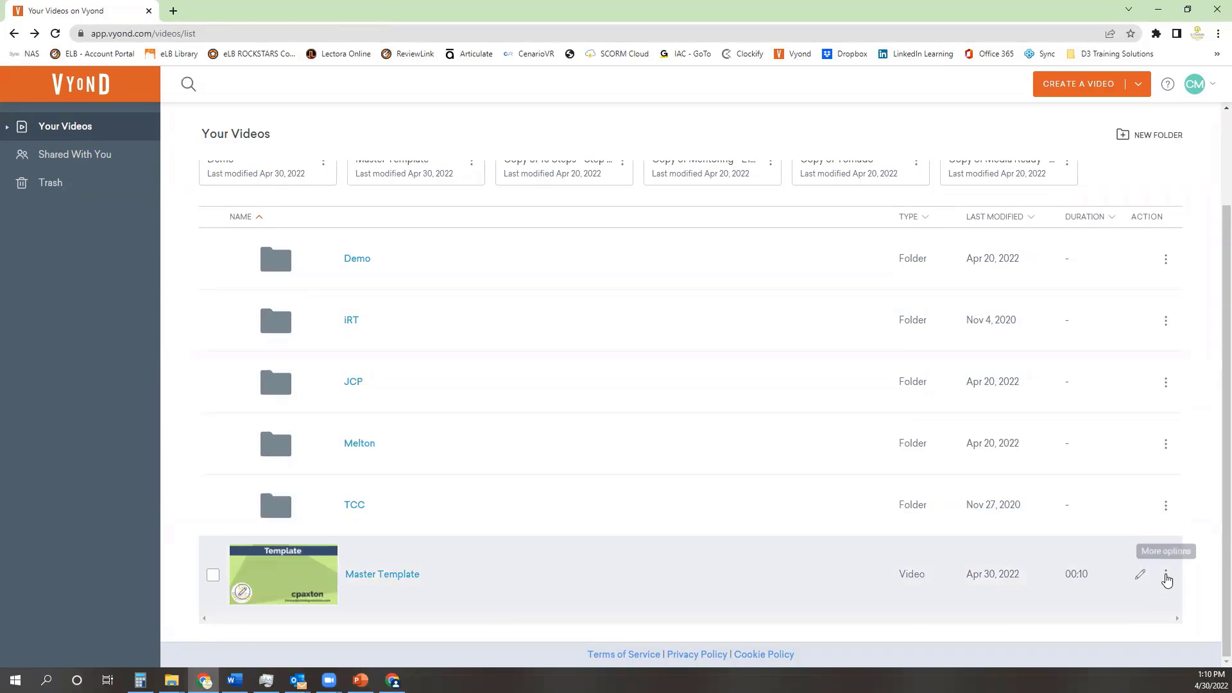
# Step: Copy Master Template into Your Videos and open the copy for editing despite the ongoing video generation
pyautogui.click(1165, 577)
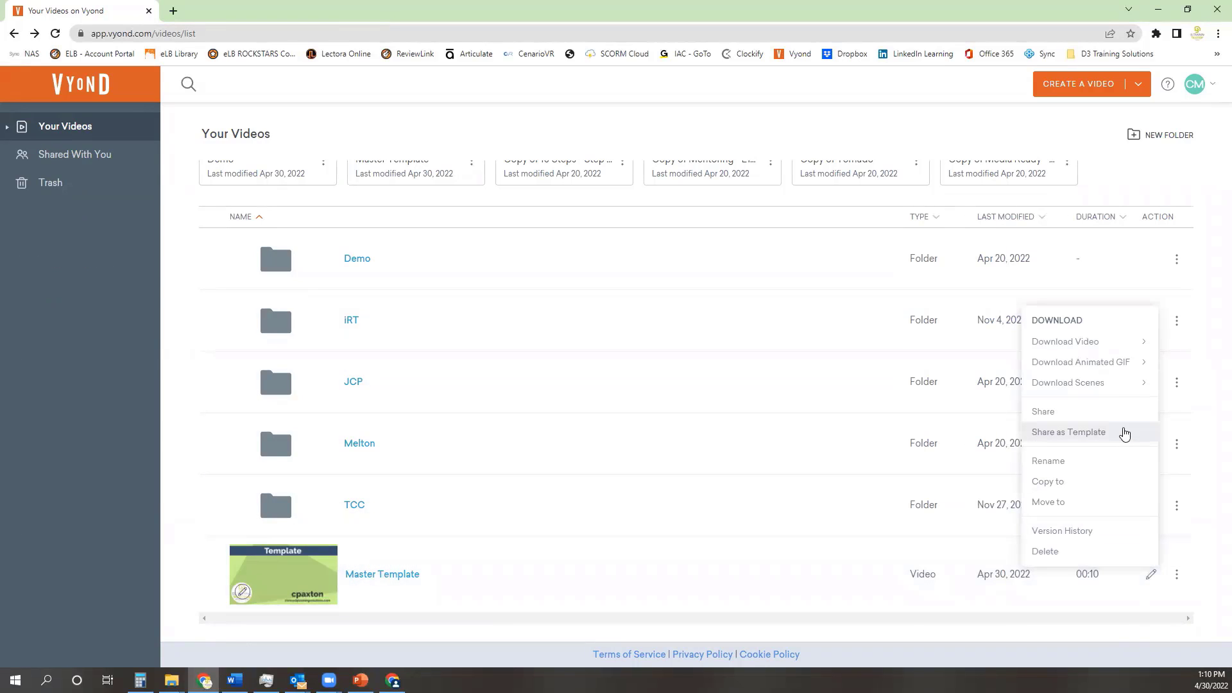
pyautogui.click(1093, 483)
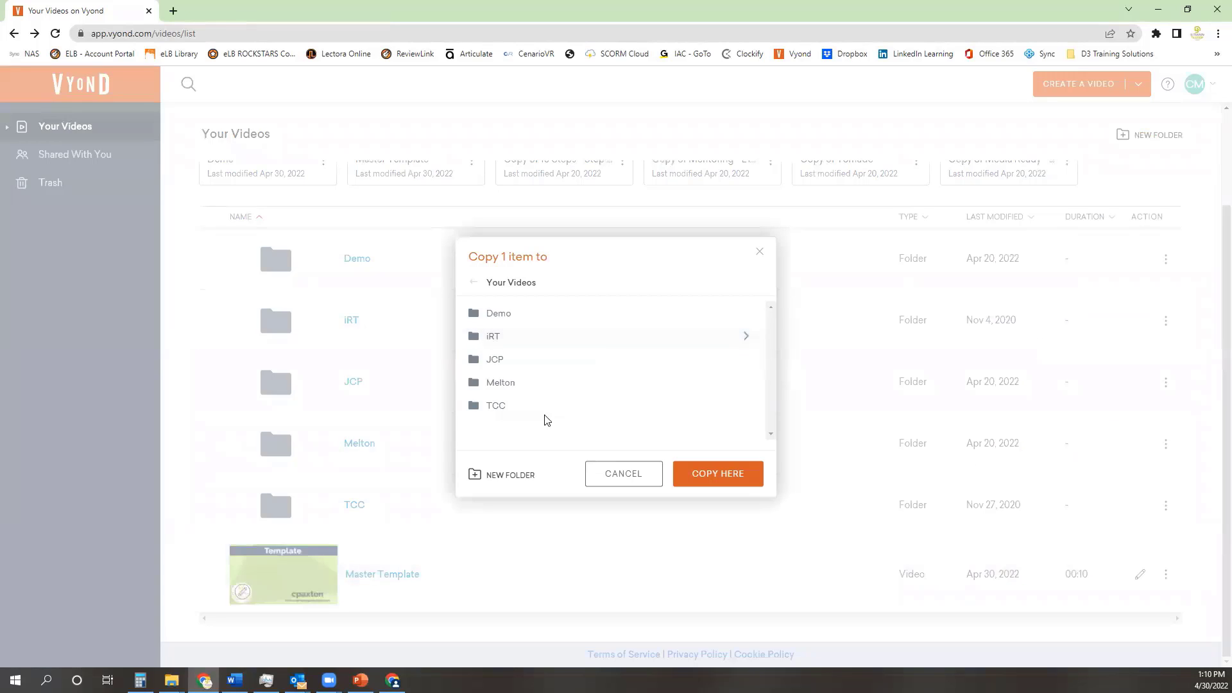
pyautogui.click(735, 478)
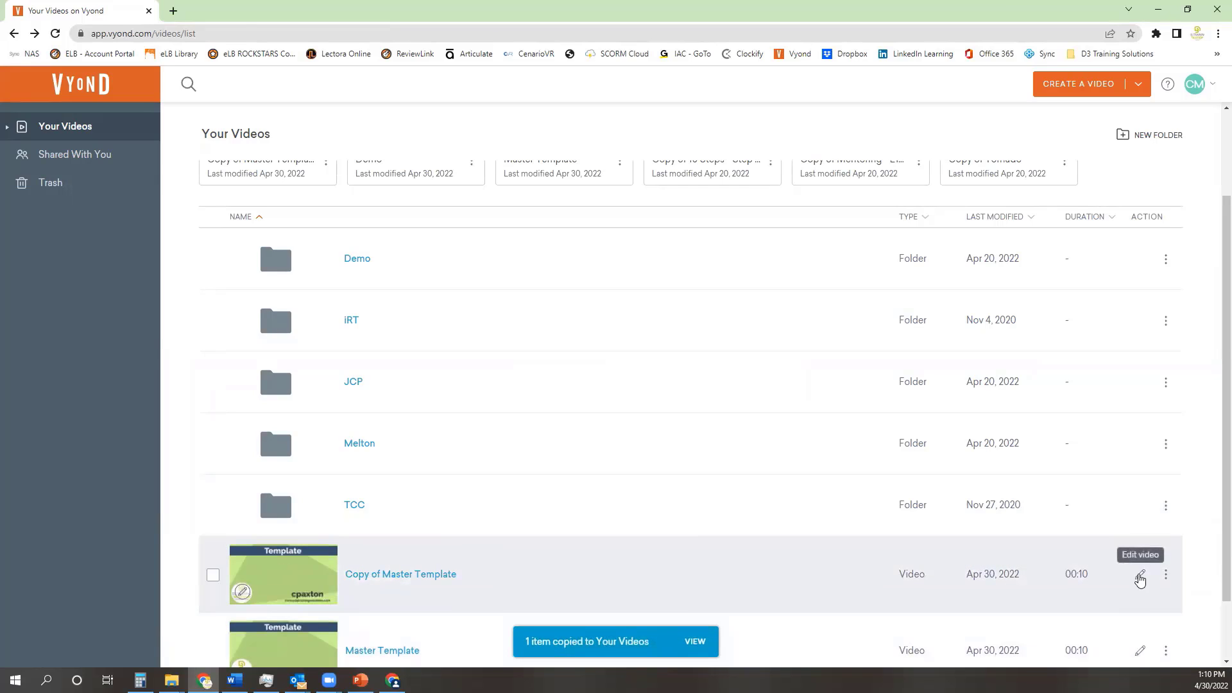
pyautogui.click(1139, 575)
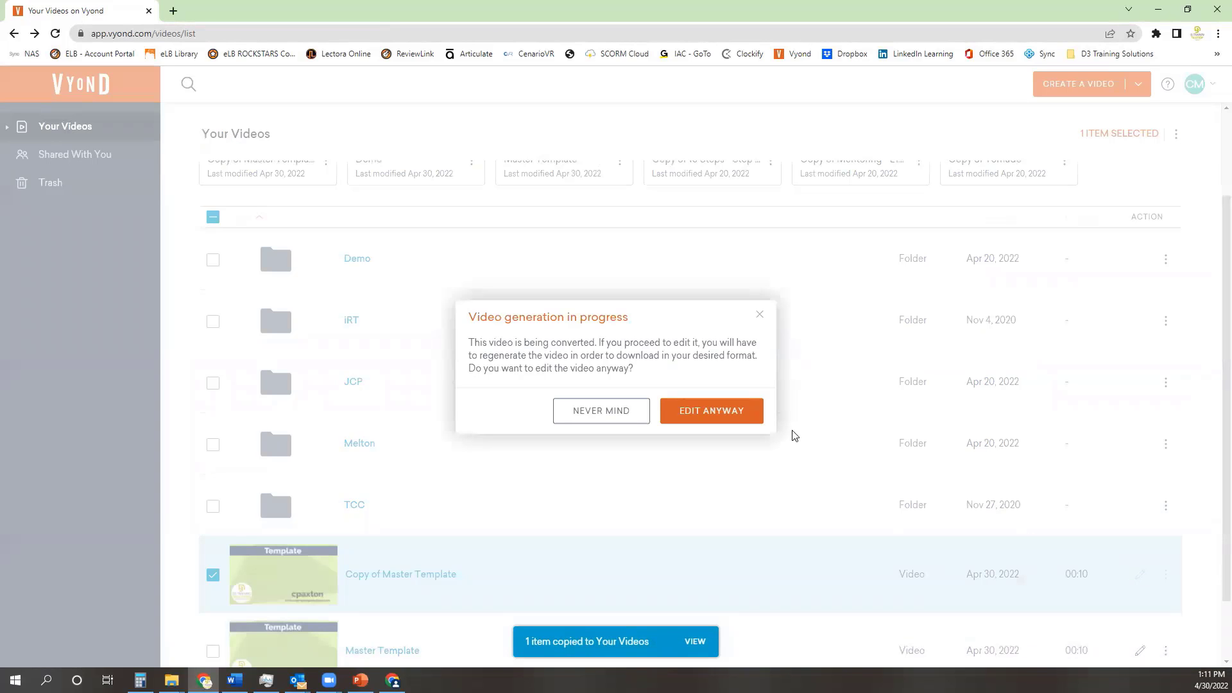
pyautogui.click(729, 412)
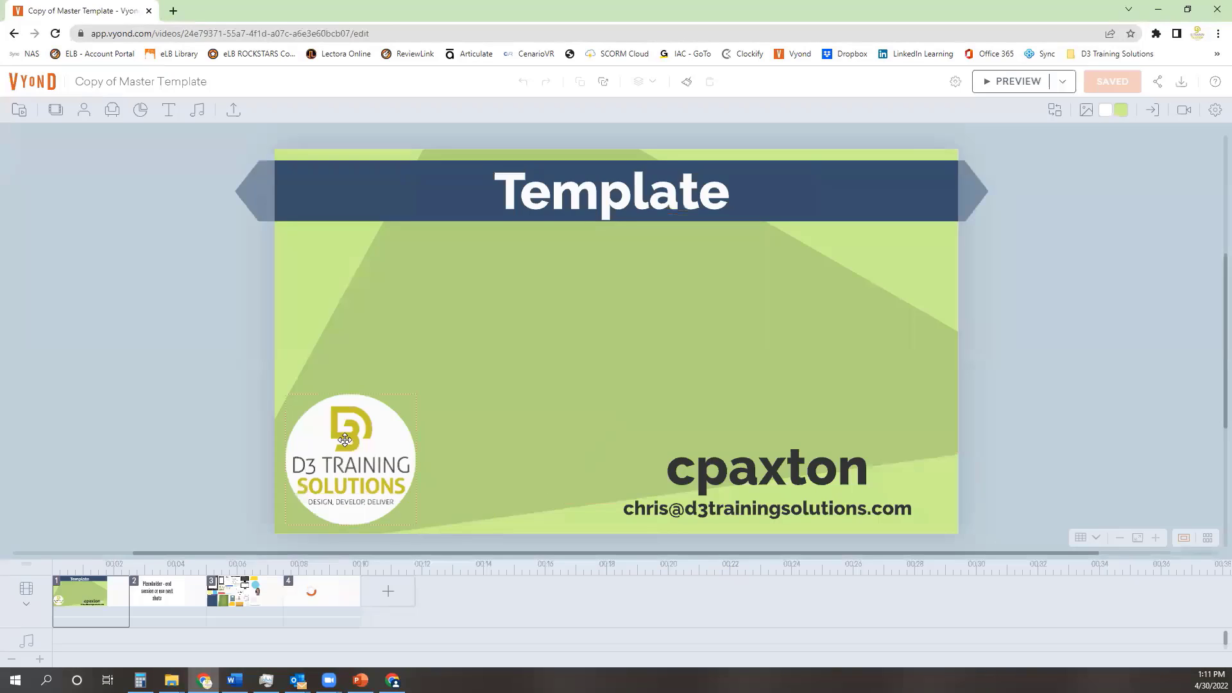
# Step: Inspect the company logo and the name and e-mail text in scene 1, leaving nothing selected
pyautogui.click(365, 450)
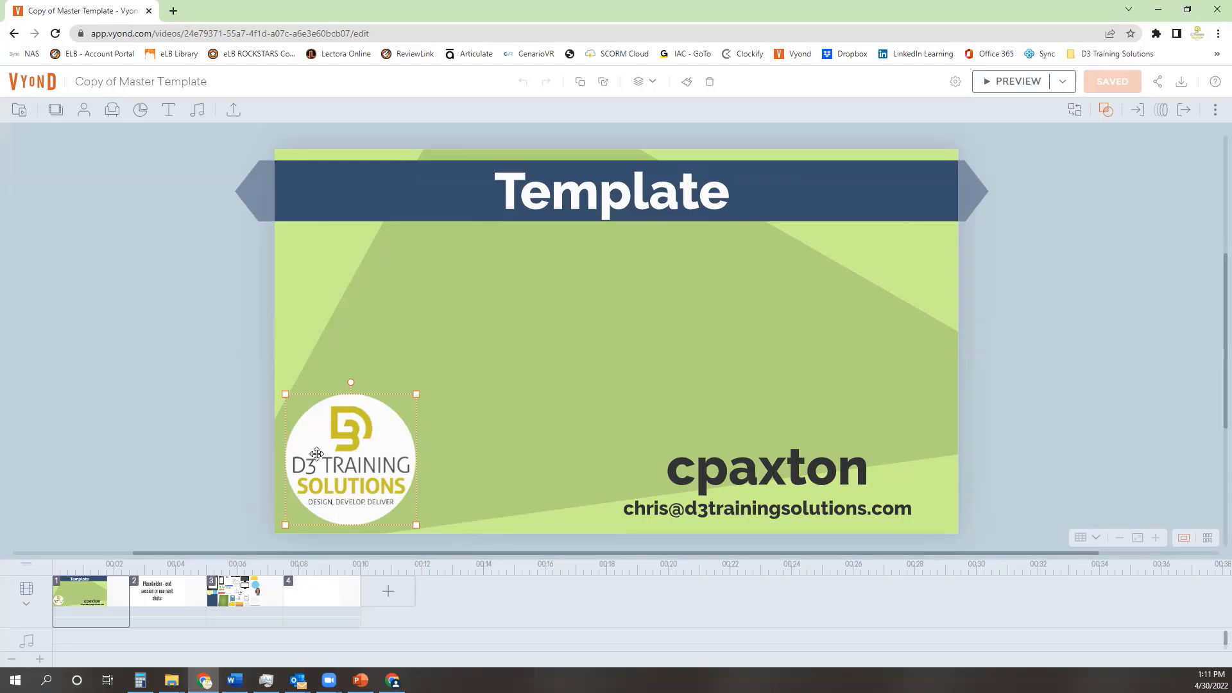
pyautogui.click(734, 475)
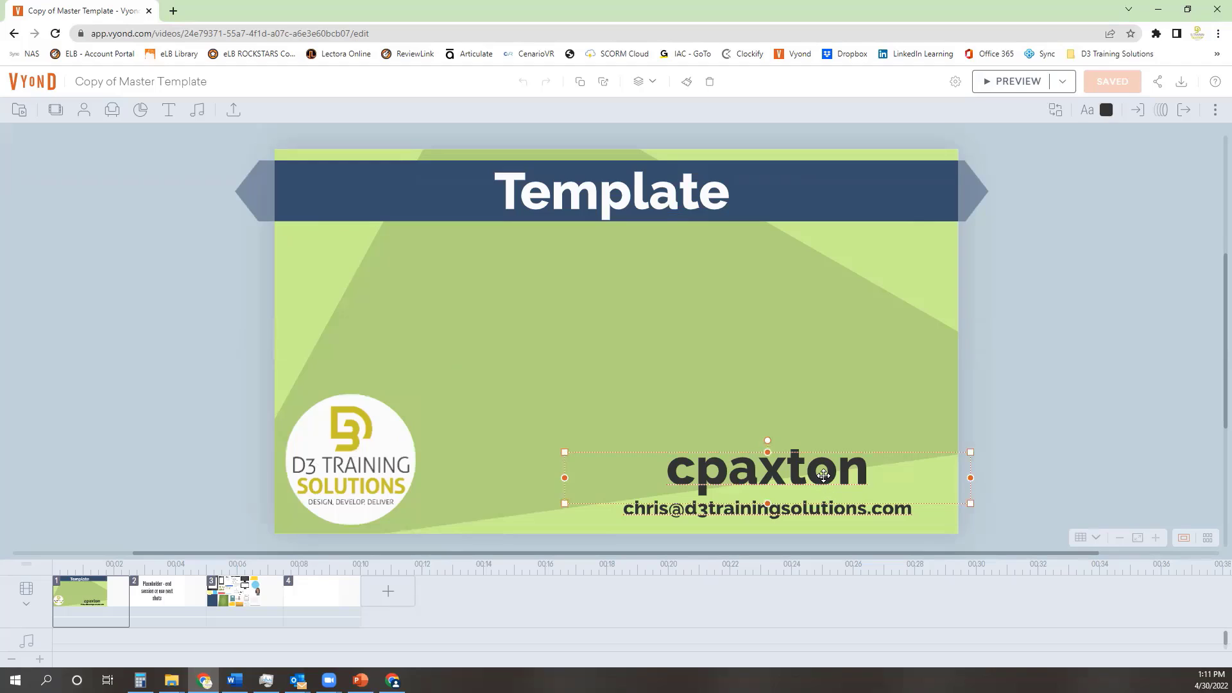
pyautogui.doubleClick(810, 515)
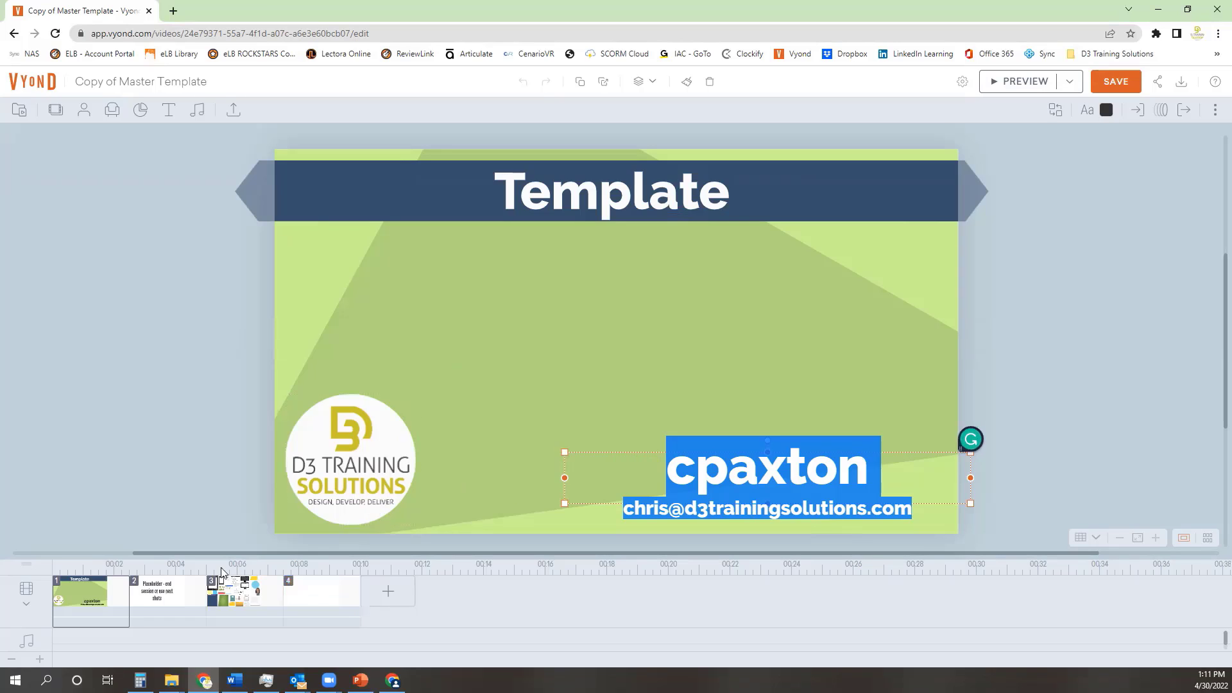
pyautogui.click(201, 393)
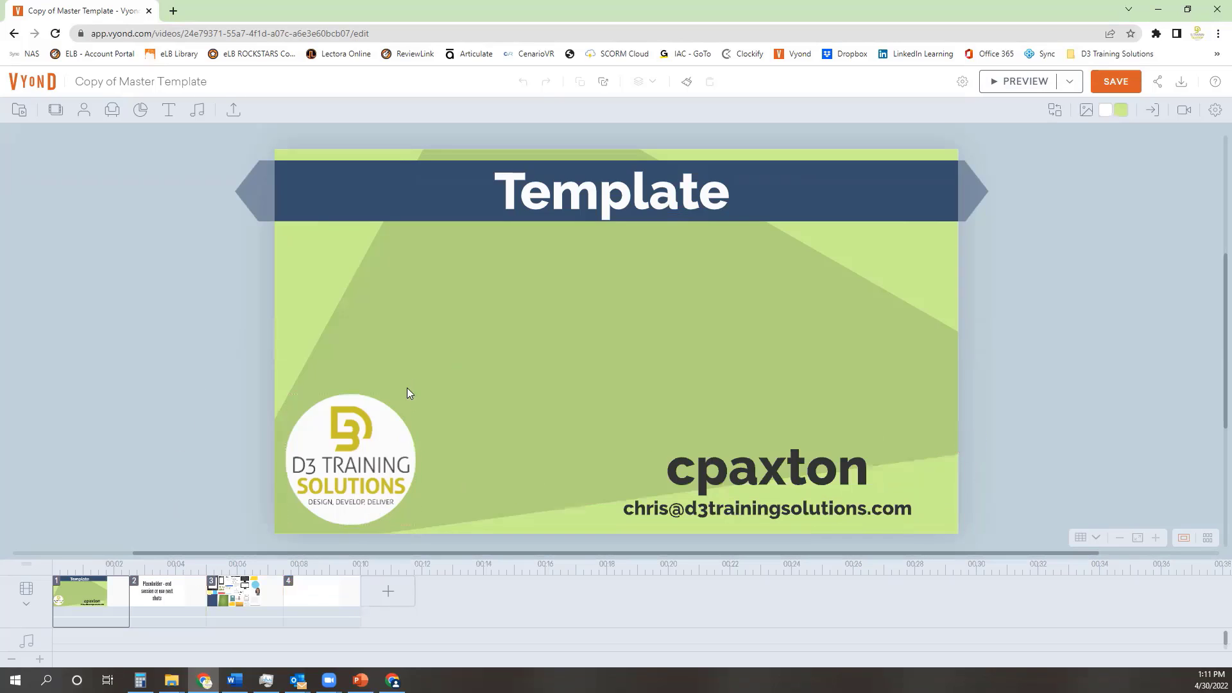